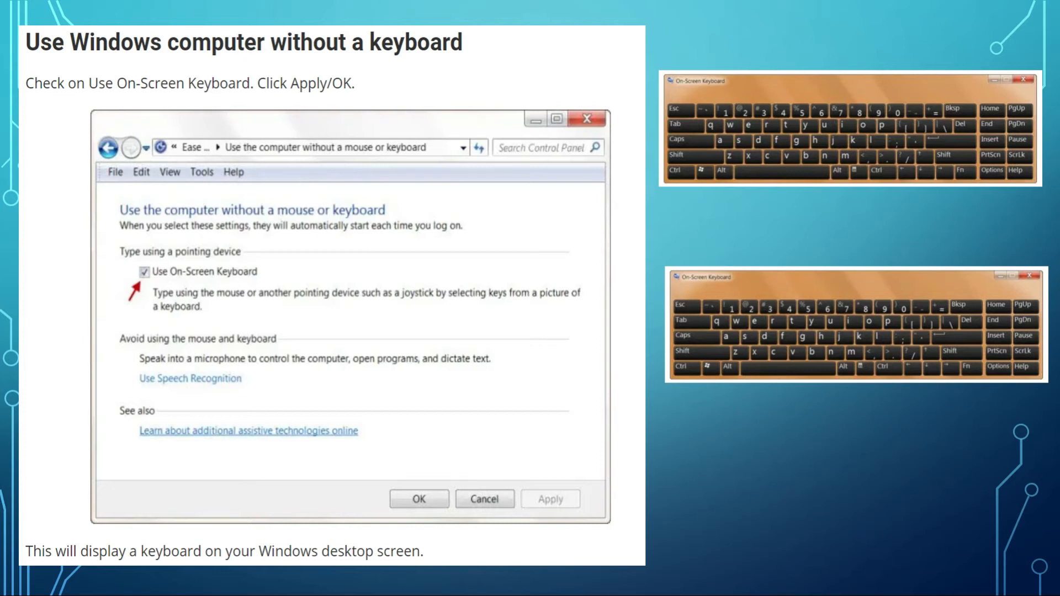
Step: Exit the slide show and minimize the PowerPoint window
key("Right")
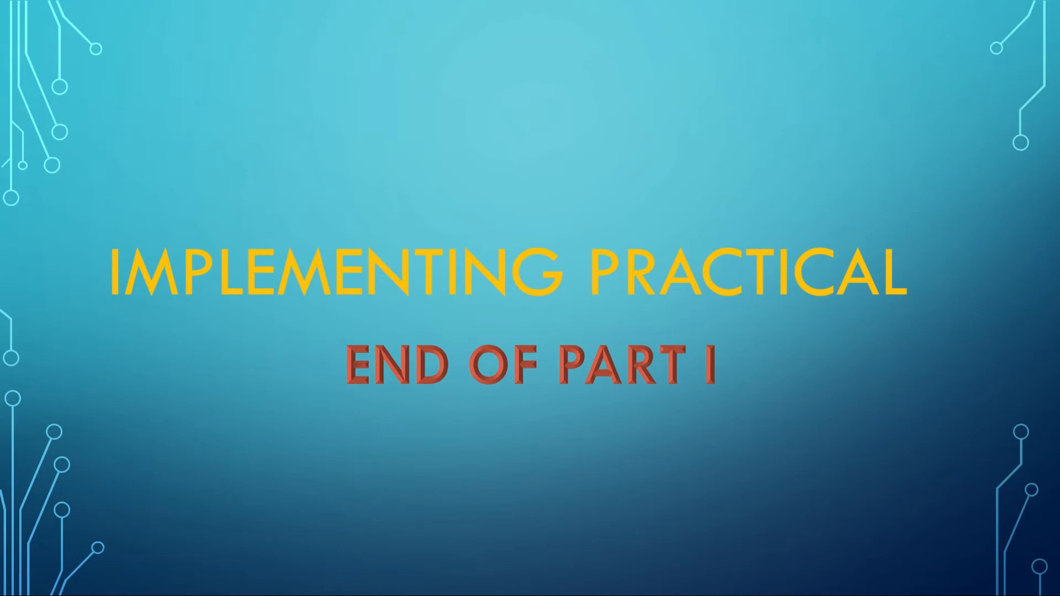
key("Escape")
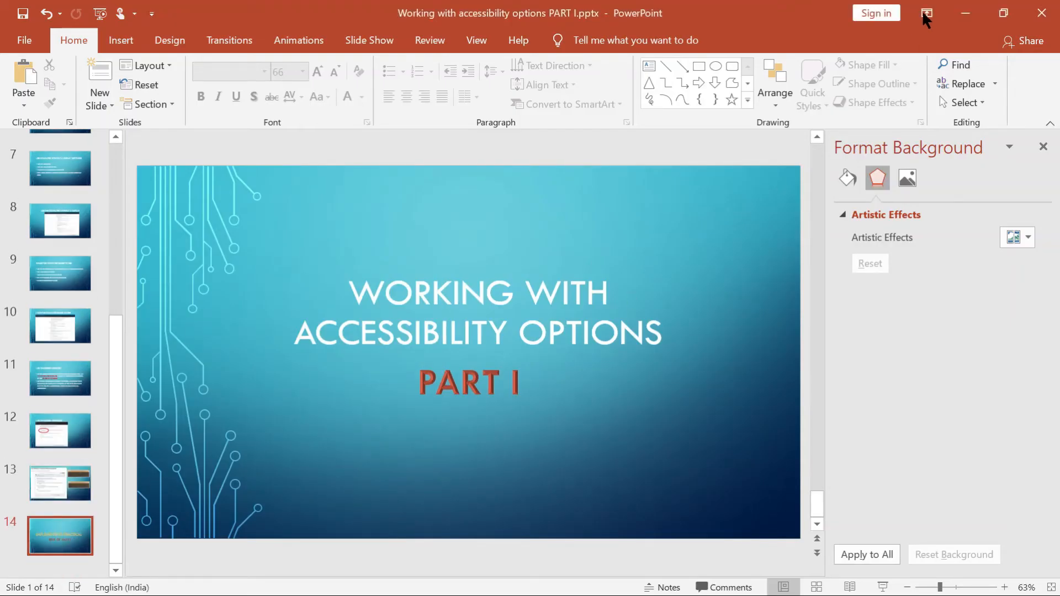
left_click(966, 8)
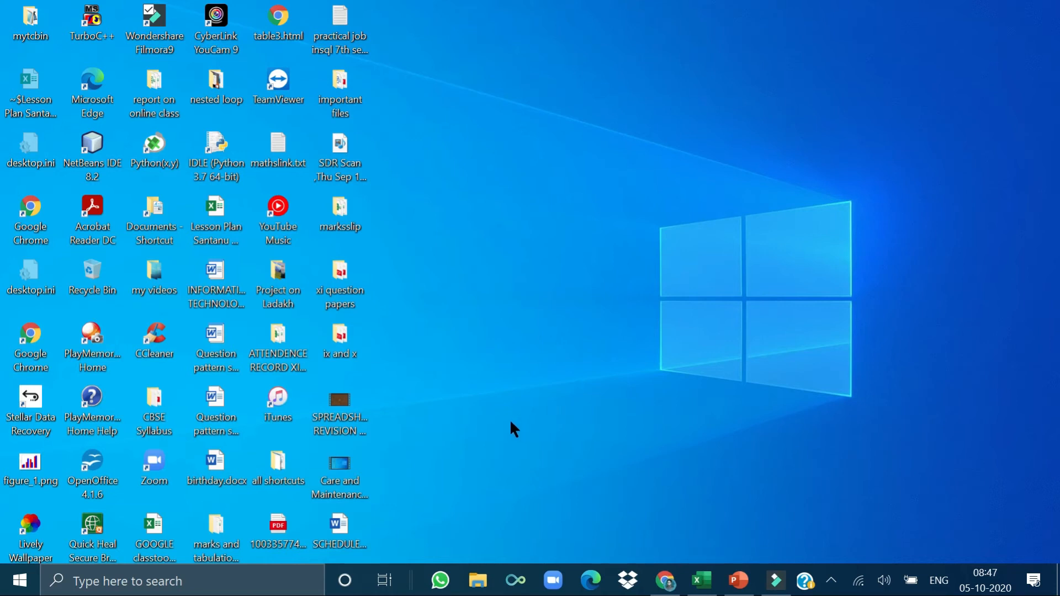
Step: Run CONTROL to open Control Panel, go to the Ease of Access Center, and maximize its window
key("super+r")
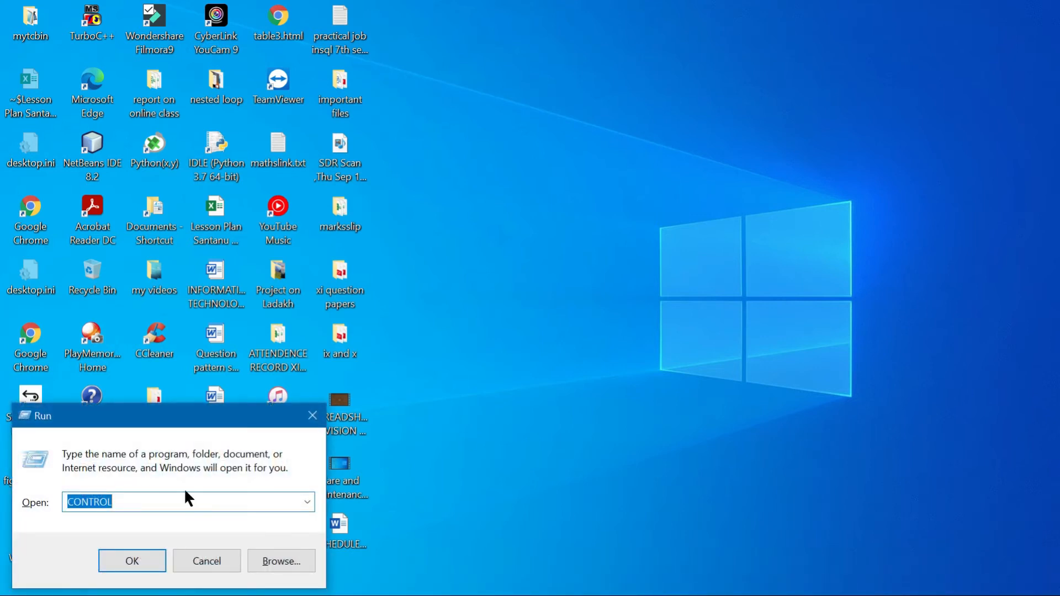
left_click(137, 557)
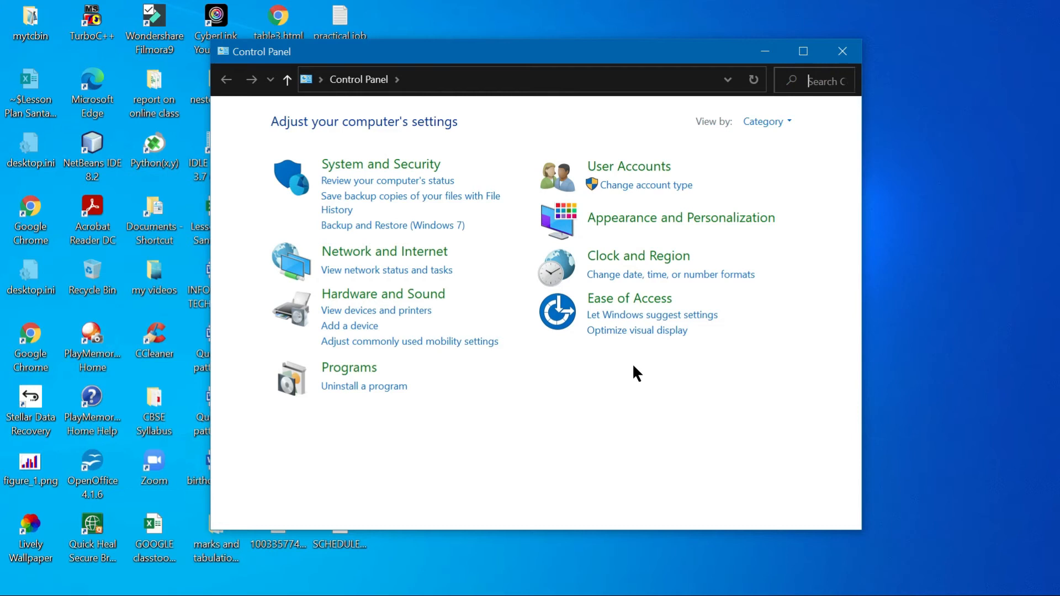
left_click(625, 301)
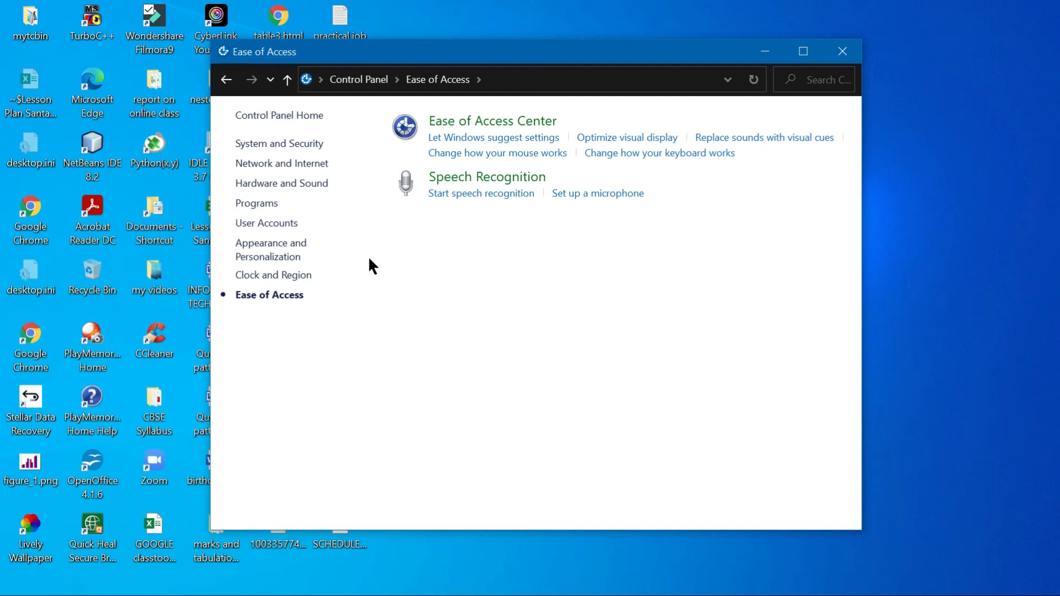
left_click(481, 124)
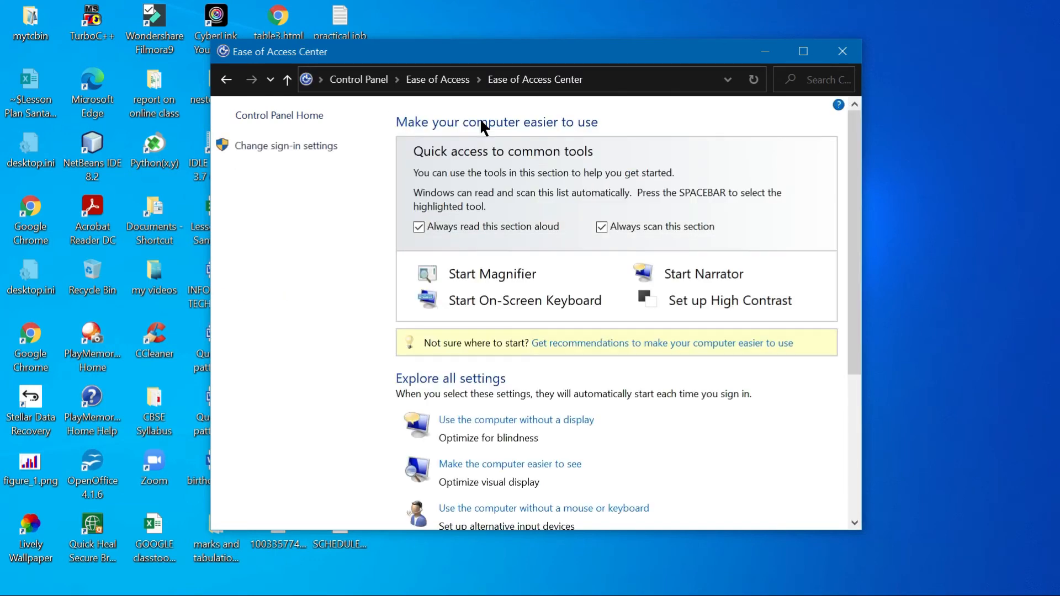
left_click(802, 53)
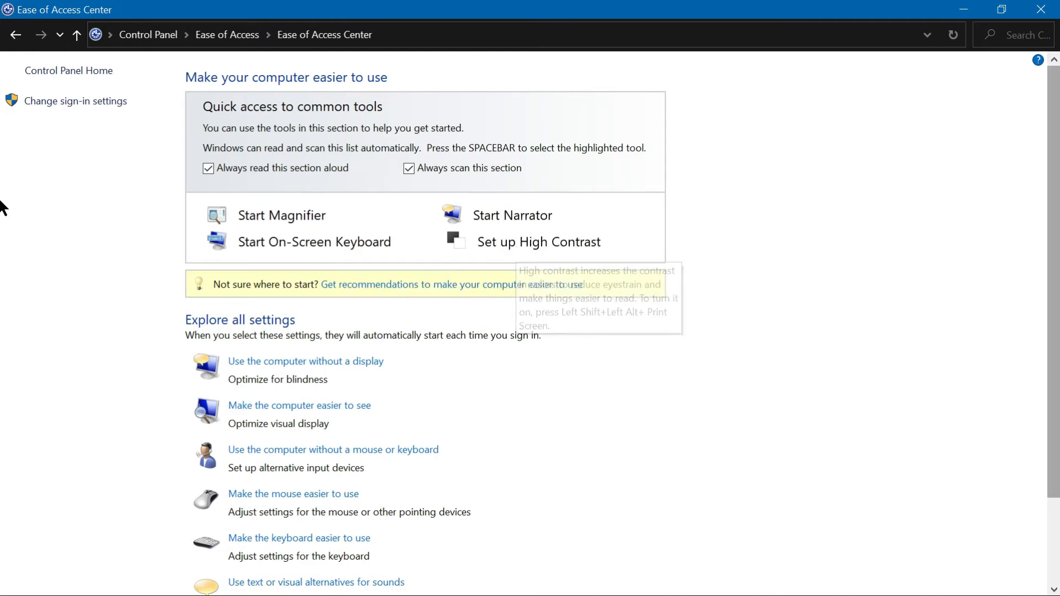
Step: Open 'Use the computer without a display' and turn on Narrator, Audio Description and turning off unnecessary animations
left_click_drag(1054, 207, 1057, 303)
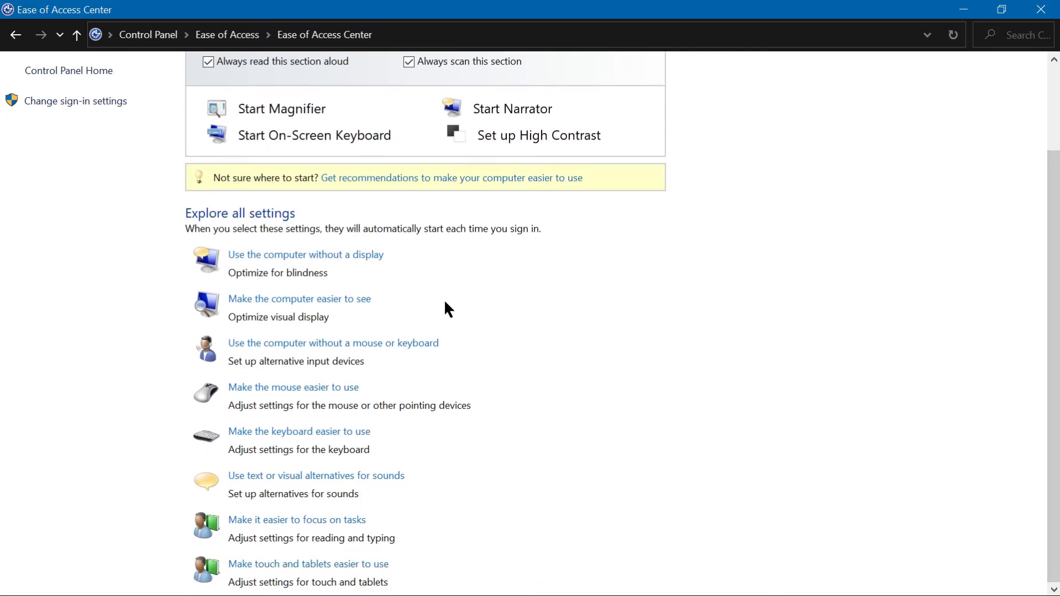
left_click(327, 255)
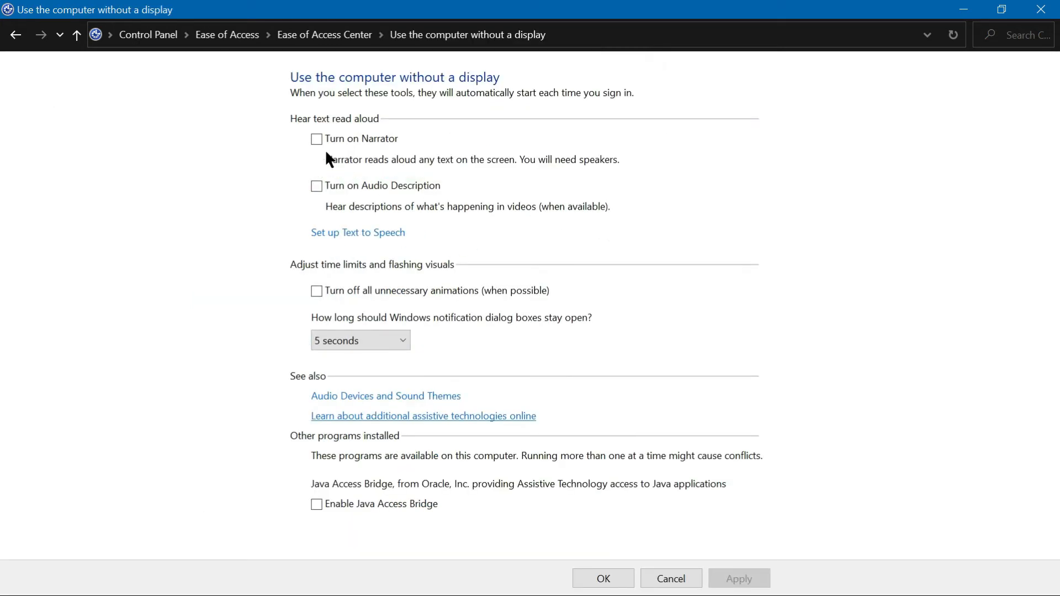
left_click(318, 137)
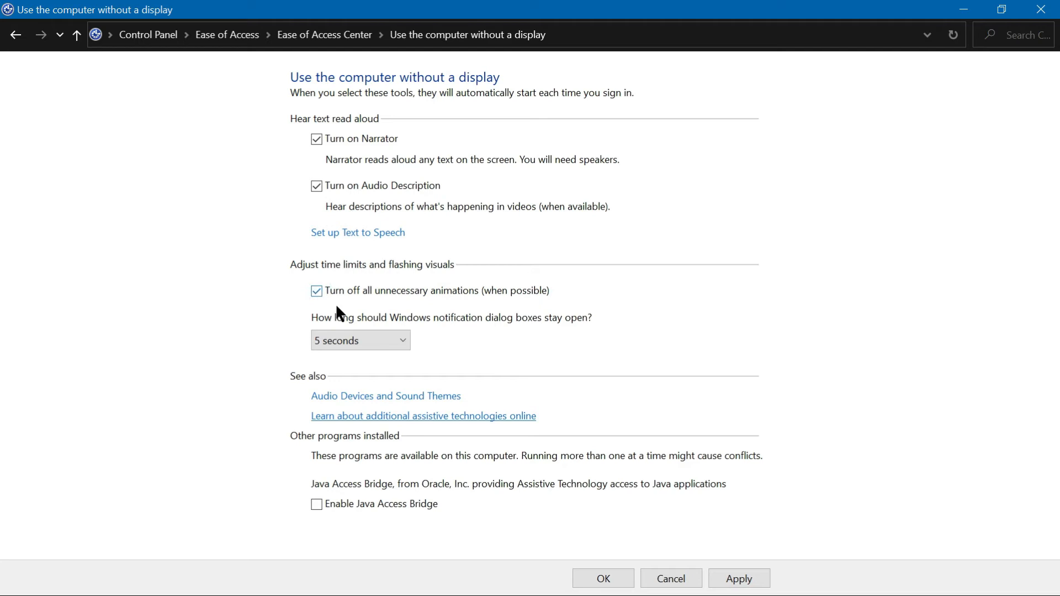
Step: Set Windows notification dialog boxes to stay open 7 seconds, and apply and save the settings
left_click(399, 339)
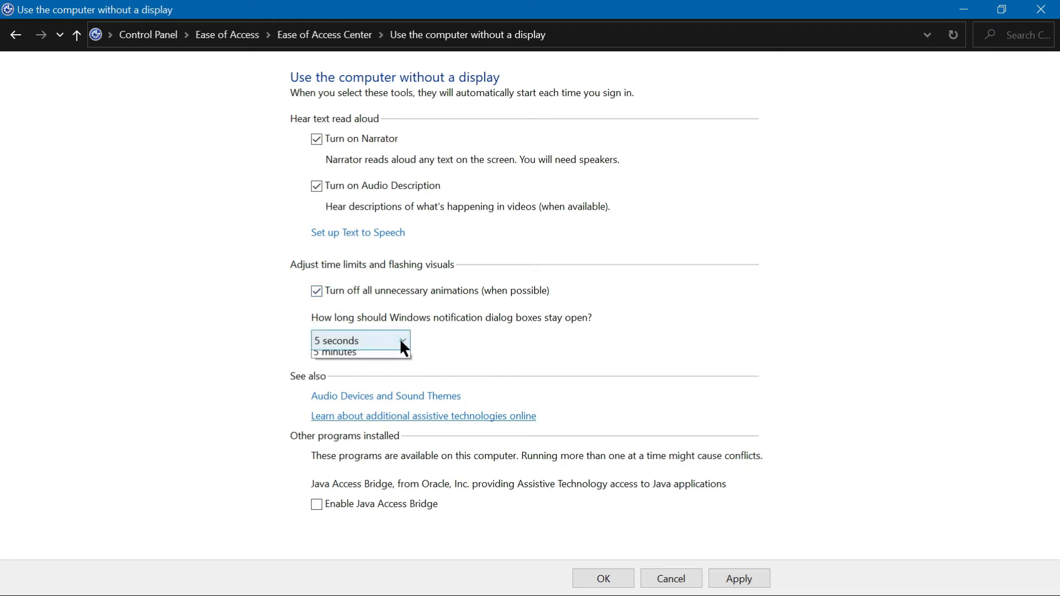
left_click(355, 373)
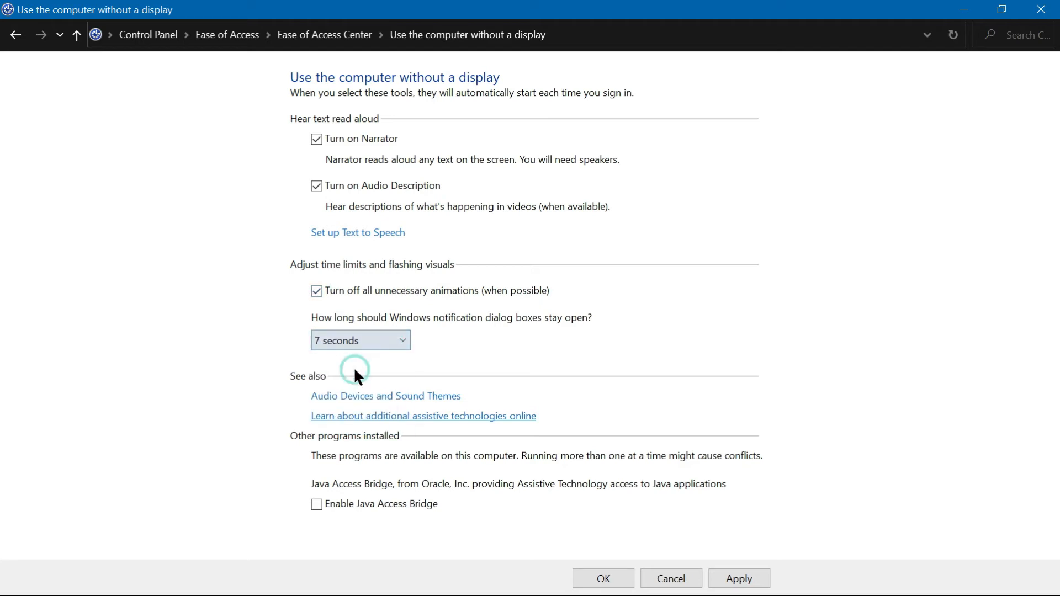
left_click(746, 582)
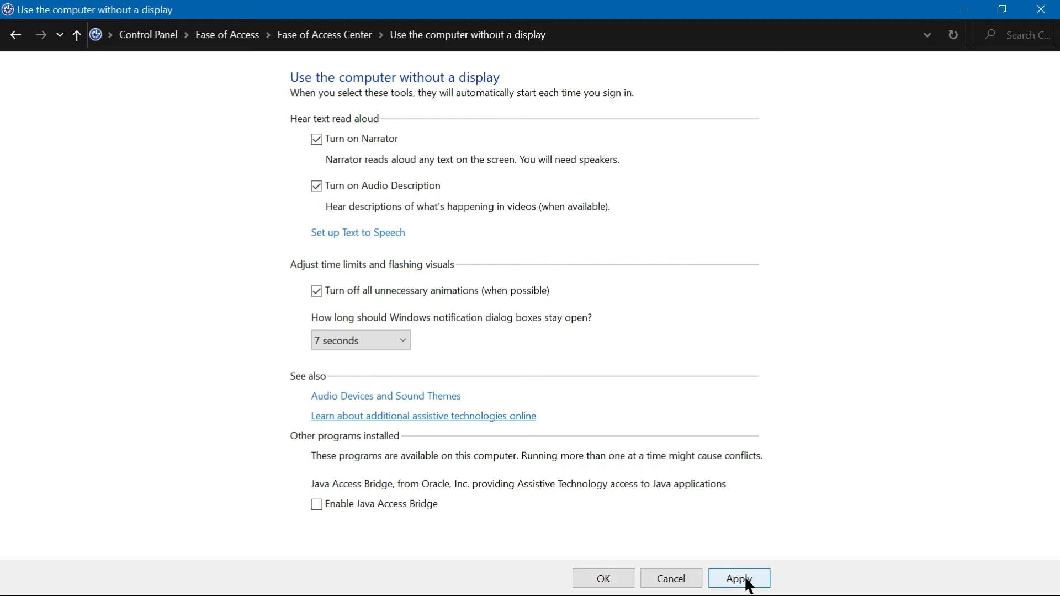
left_click(604, 580)
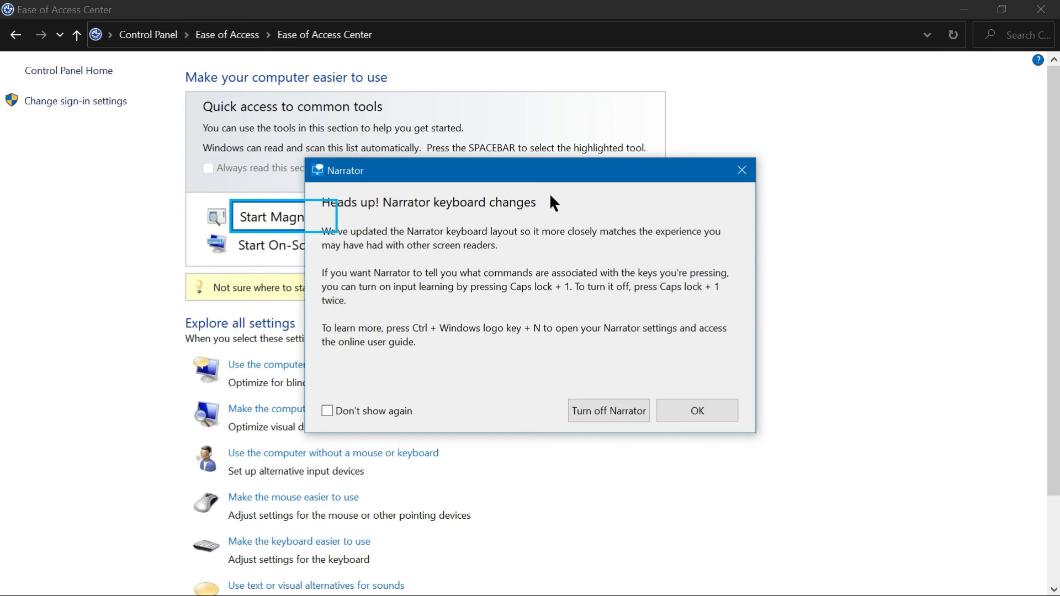
Step: Move the Narrator keyboard changes notice aside and turn off Narrator from it
left_click_drag(554, 173, 679, 157)
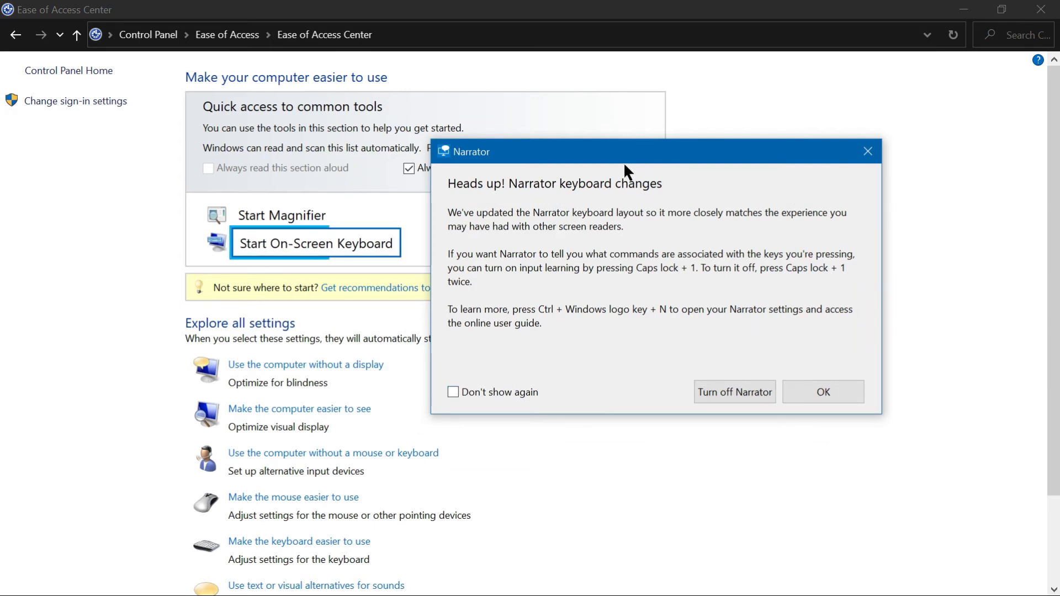
left_click_drag(629, 161, 869, 133)
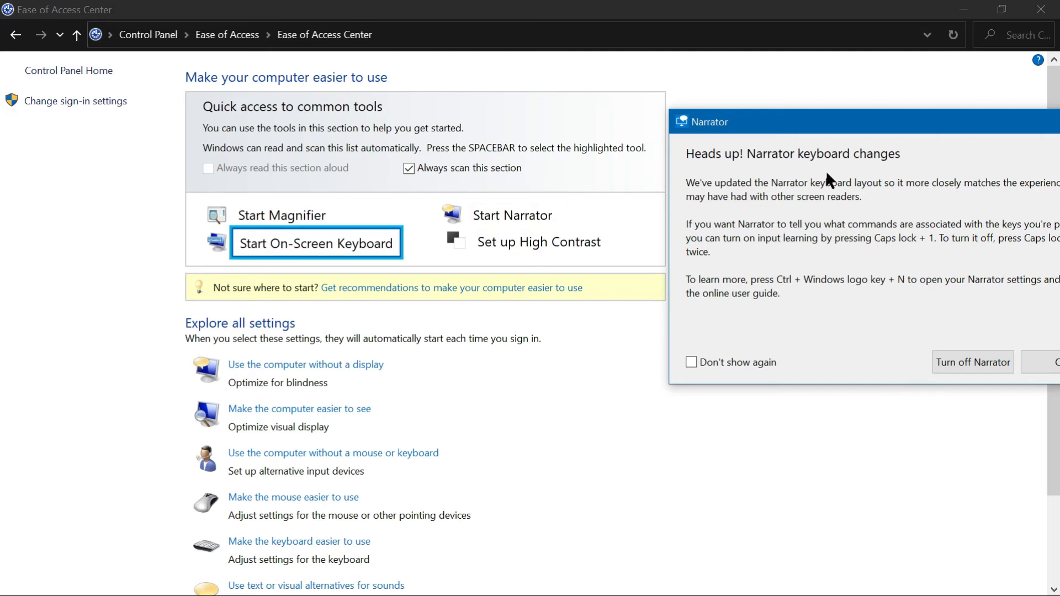
left_click_drag(825, 130, 665, 155)
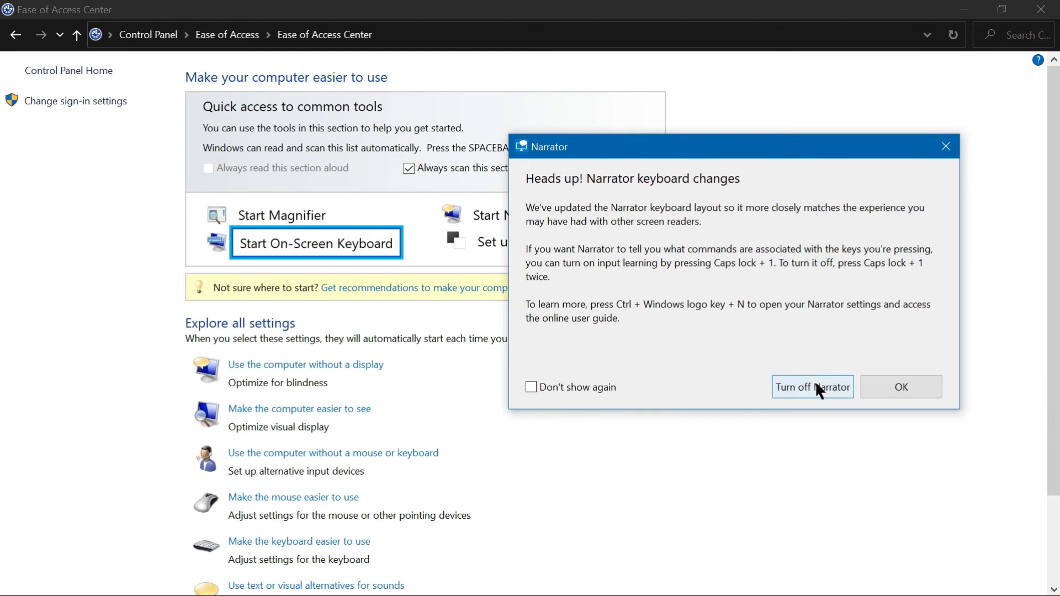
left_click(830, 390)
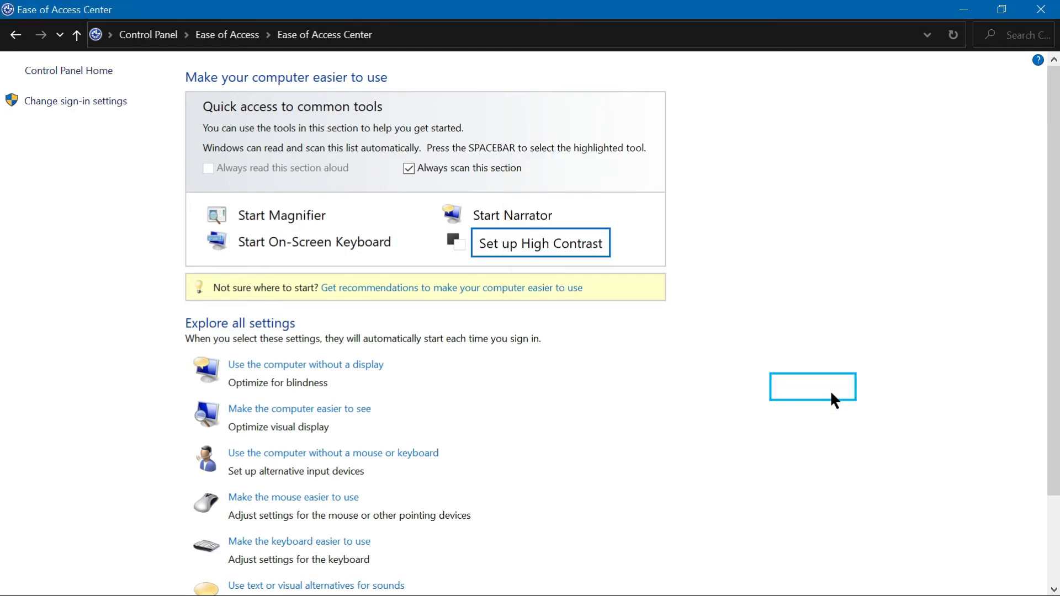
Step: Check the speaker volume and hidden tray icons and return to the Ease of Access Center
scroll(2, 354, "down", 2)
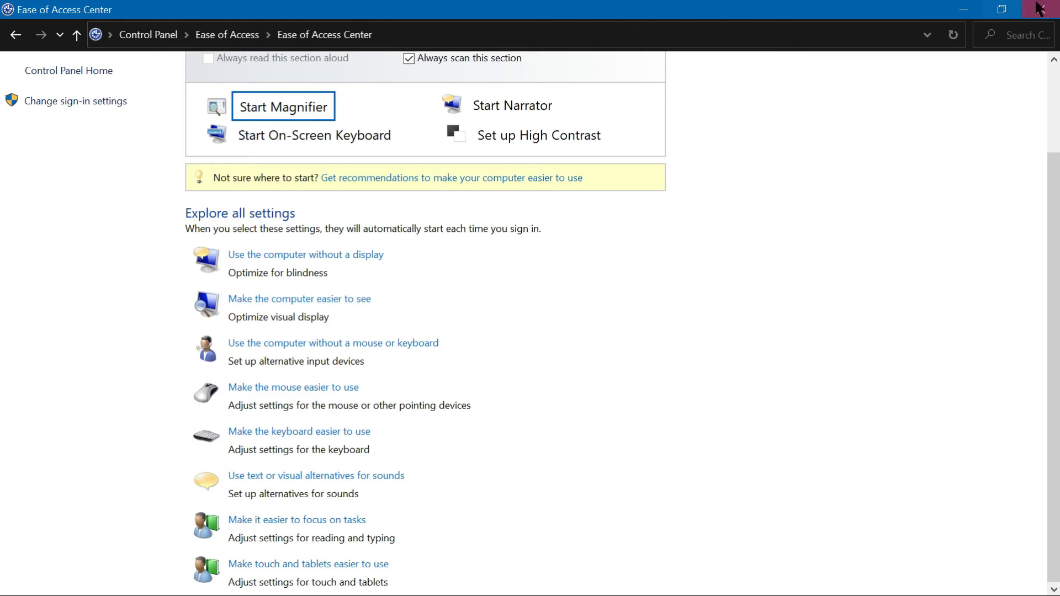
left_click(964, 9)
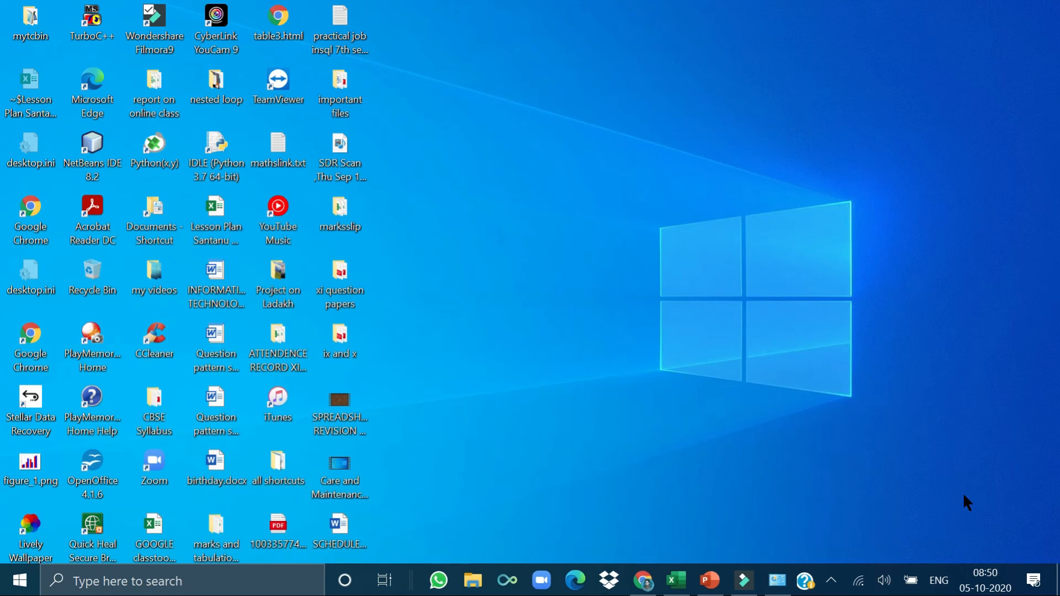
left_click(883, 580)
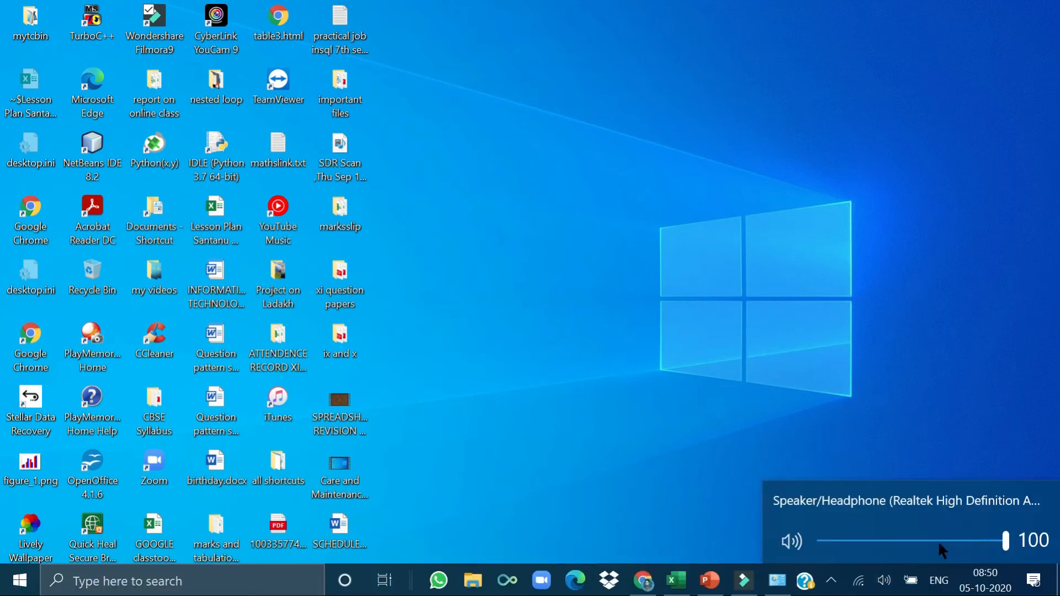
left_click(830, 581)
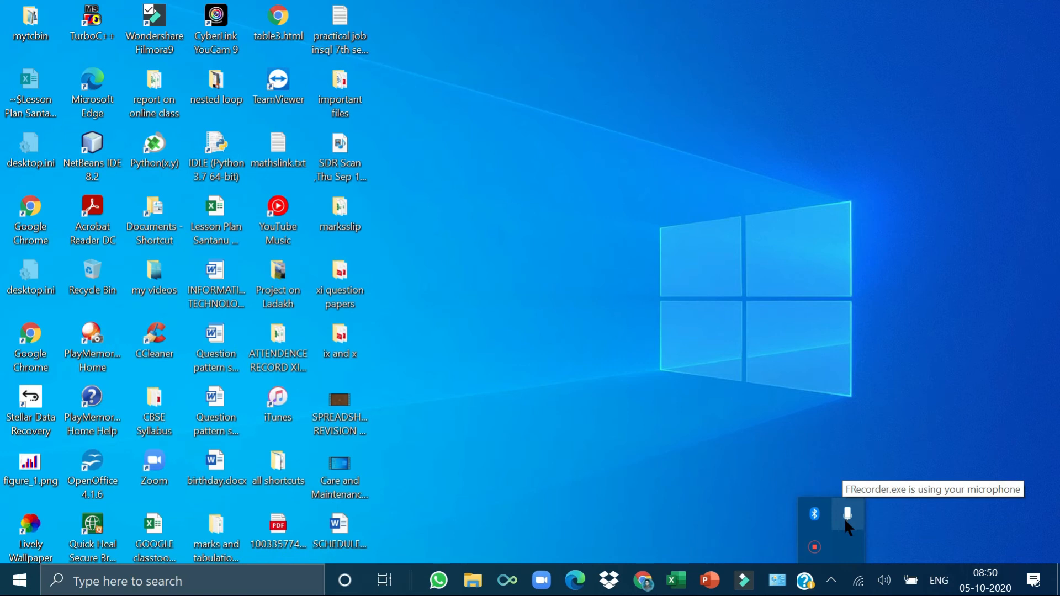
left_click(679, 479)
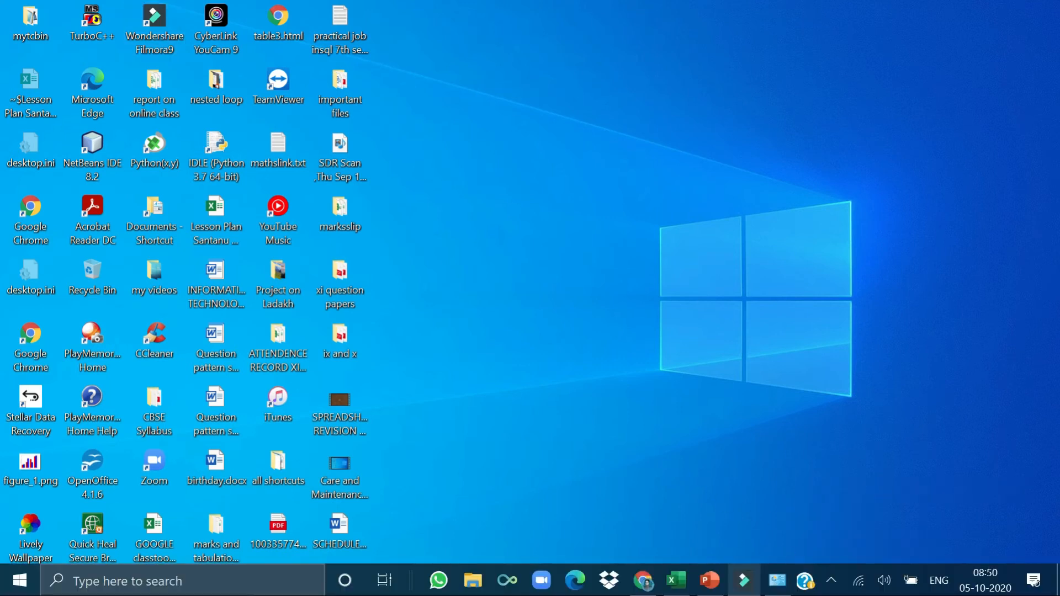
left_click(777, 579)
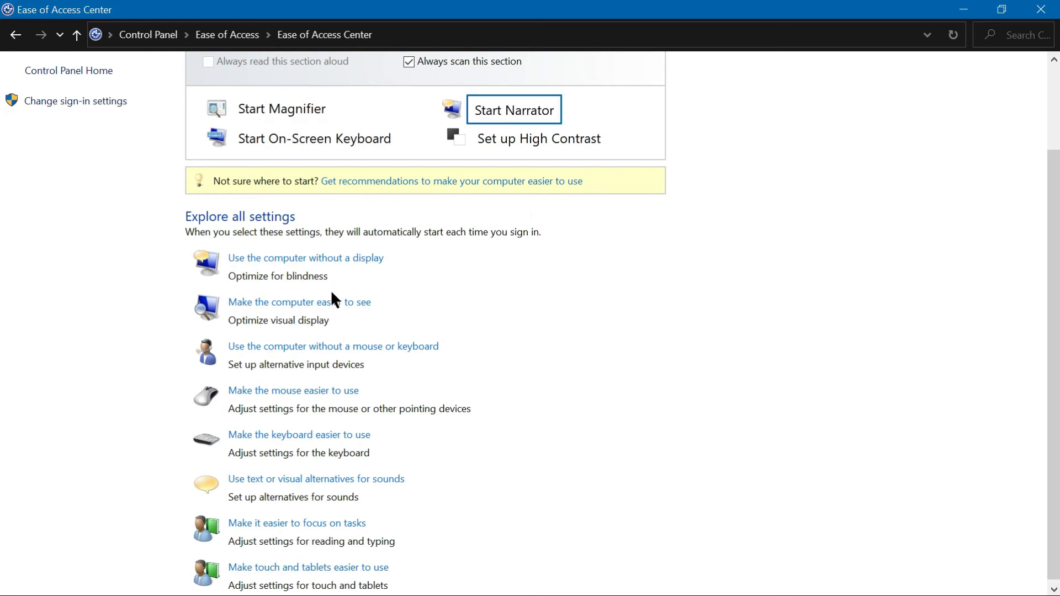
Step: In 'Make the computer easier to see', clear the High Contrast shortcut option and turn on Magnifier, applying the changes
left_click(329, 305)
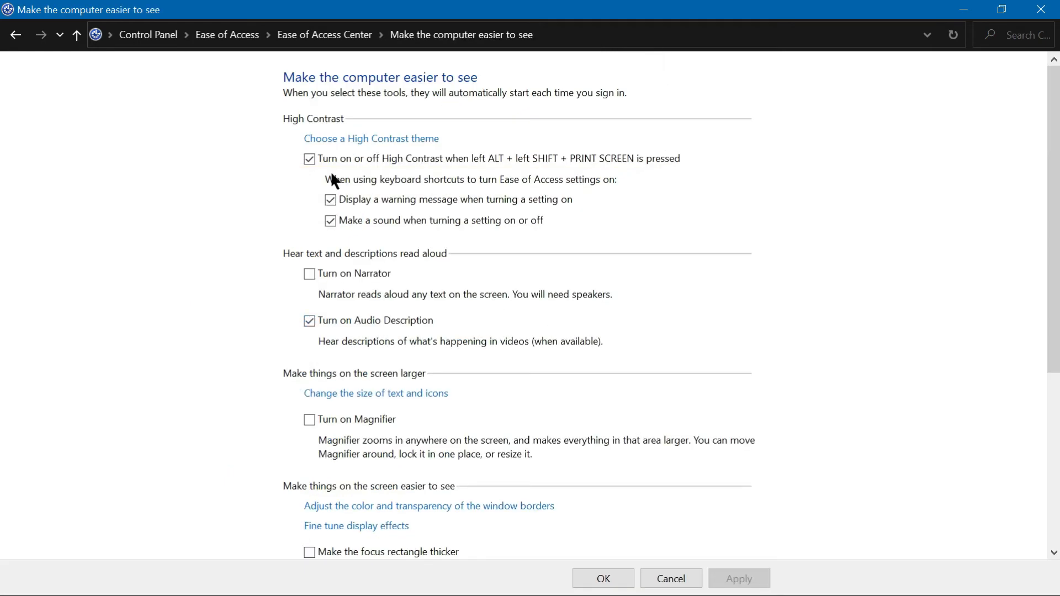
left_click(310, 160)
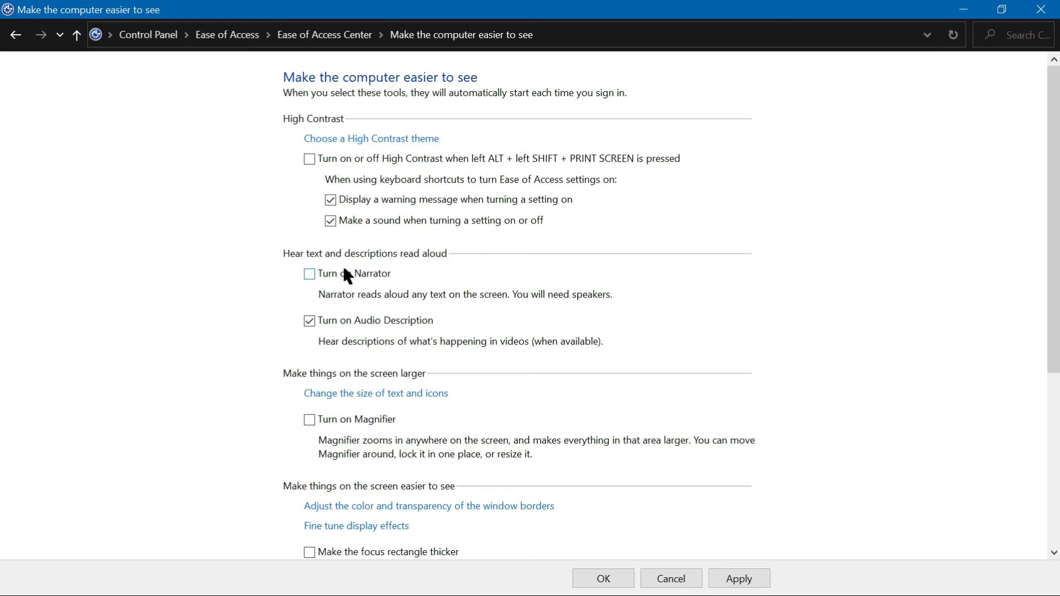
left_click(363, 416)
left_click(746, 584)
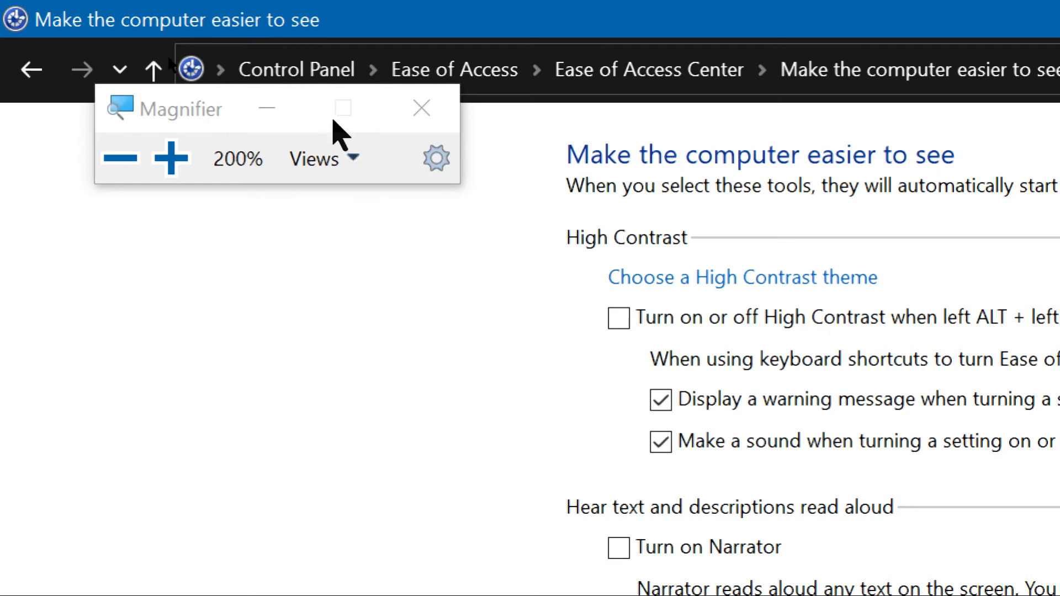
Step: Zoom Magnifier in to 400%, back out to 100%, and close Magnifier
left_click(149, 176)
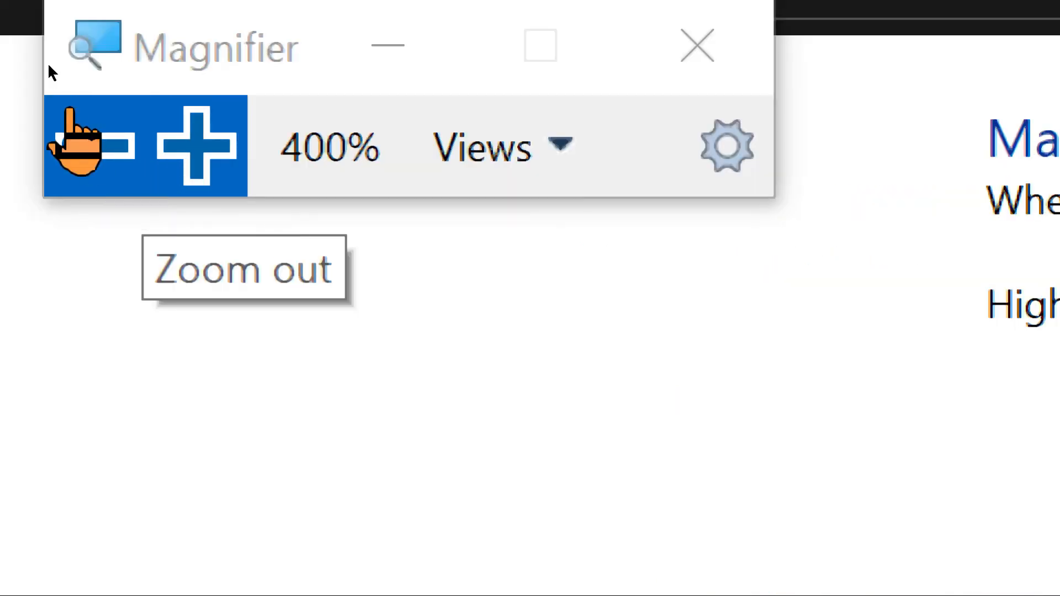
left_click(68, 89)
left_click(68, 89)
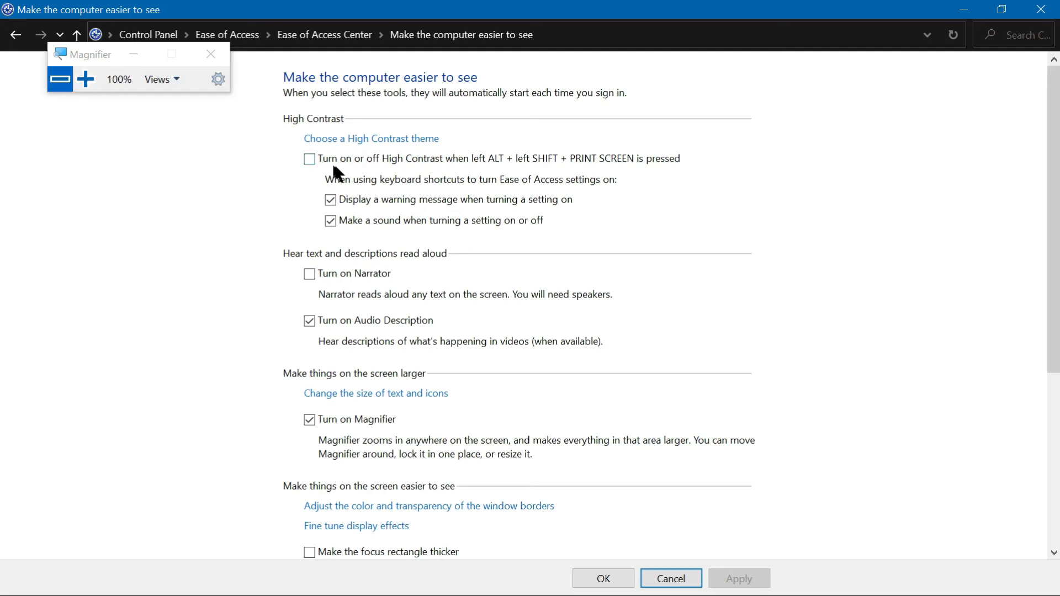
left_click(210, 53)
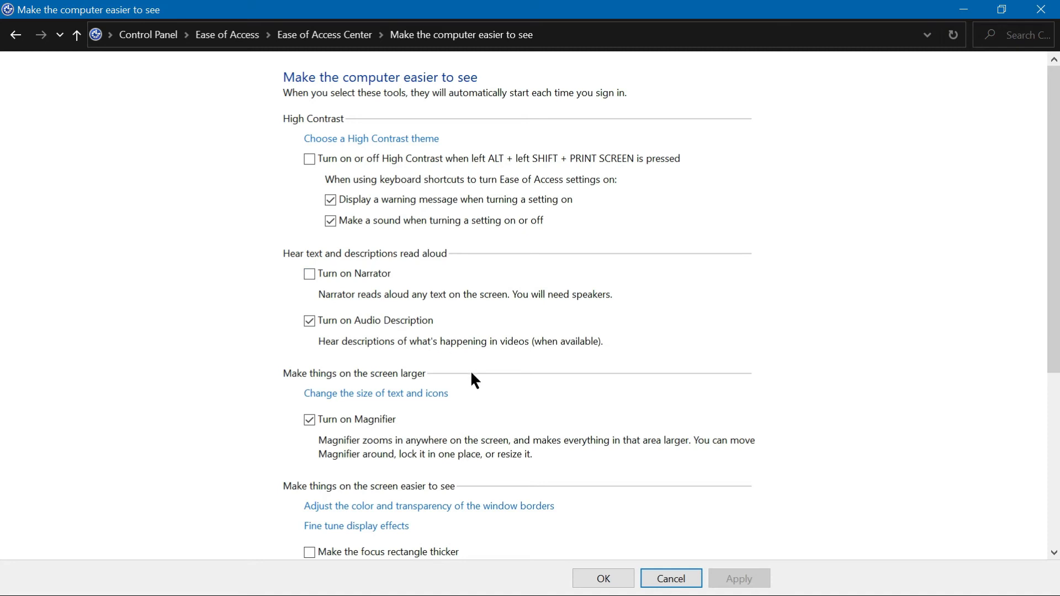
Step: Turn off Magnifier, re-enable the High Contrast keyboard shortcut option, and apply the changes
left_click(310, 419)
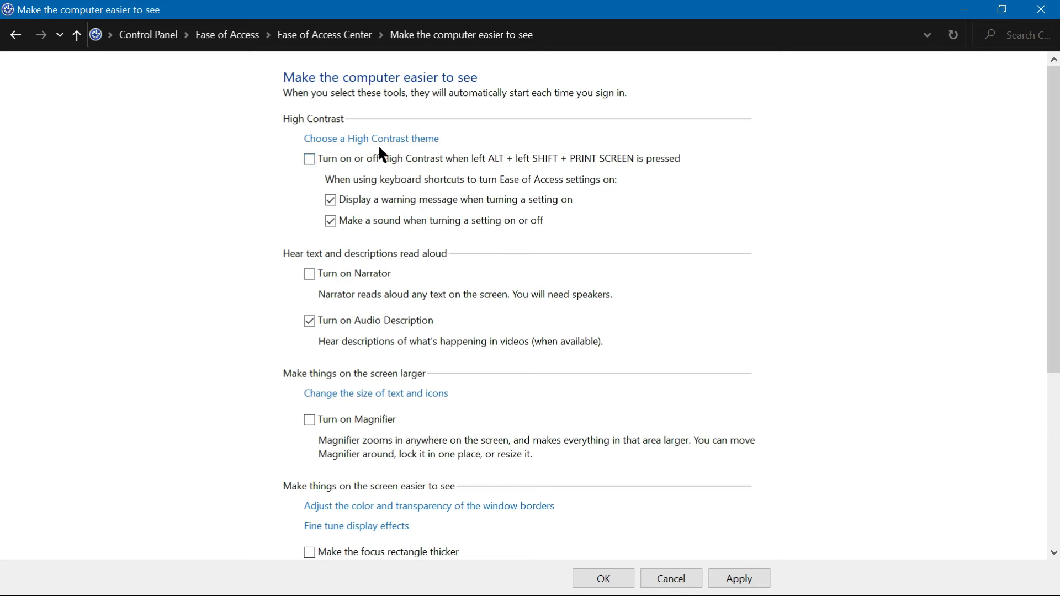
left_click(309, 158)
left_click(753, 582)
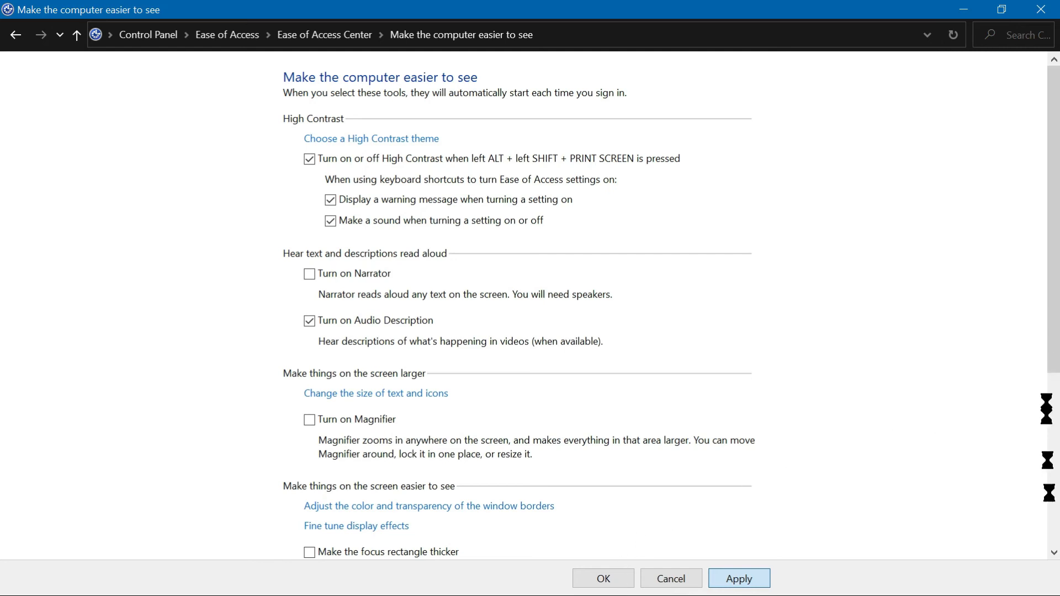
Step: Review the remaining options further down the 'Make the computer easier to see' page
scroll(1055, 546, "down", 2)
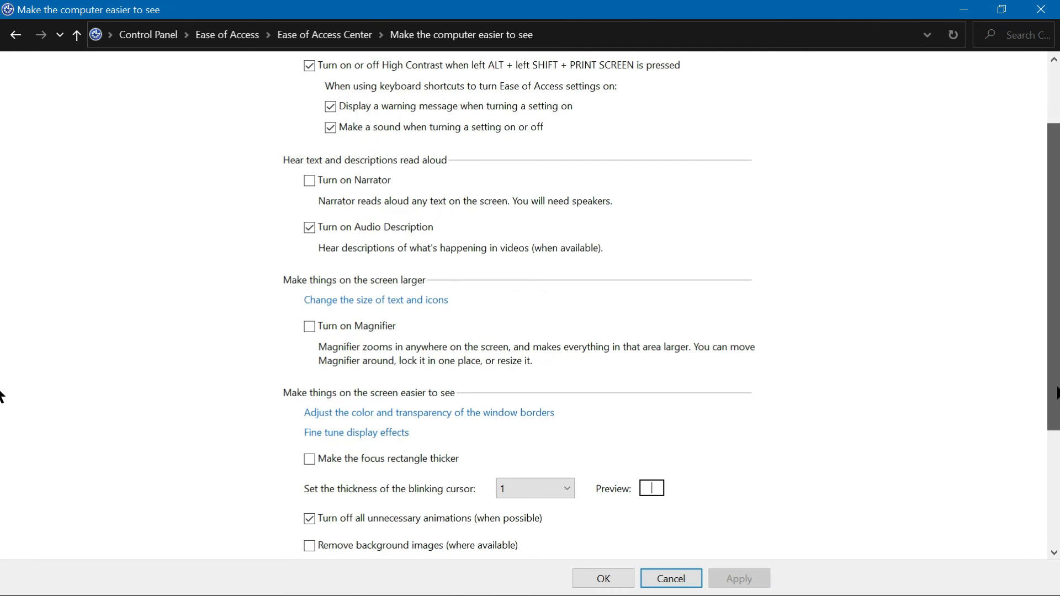
scroll(3, 408, "down", 1)
scroll(3, 442, "down", 2)
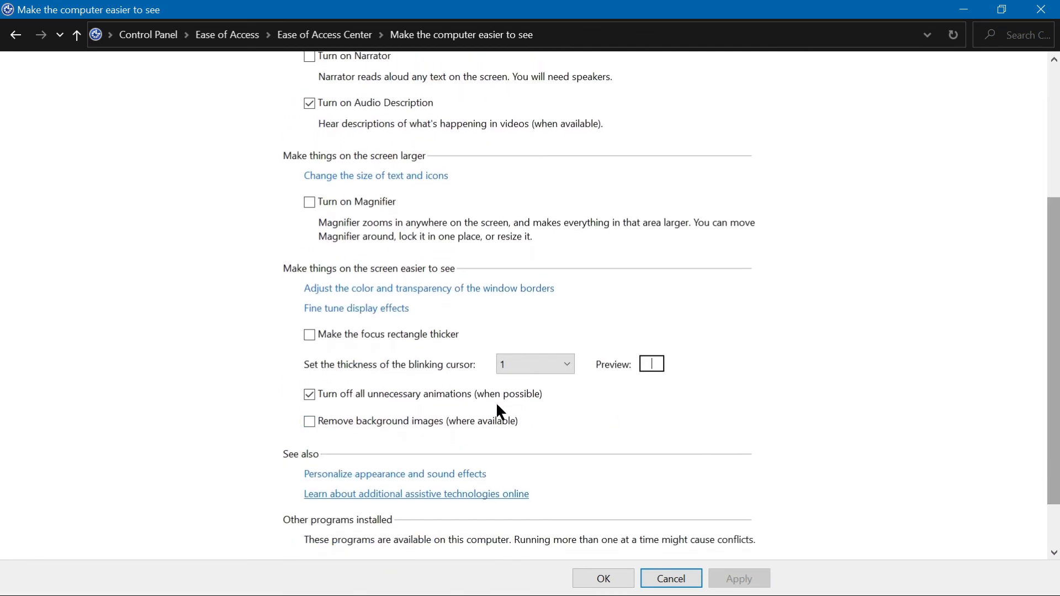
Step: Enable removing background images and the thicker focus rectangle, and set the blinking cursor thickness to 8
left_click(310, 420)
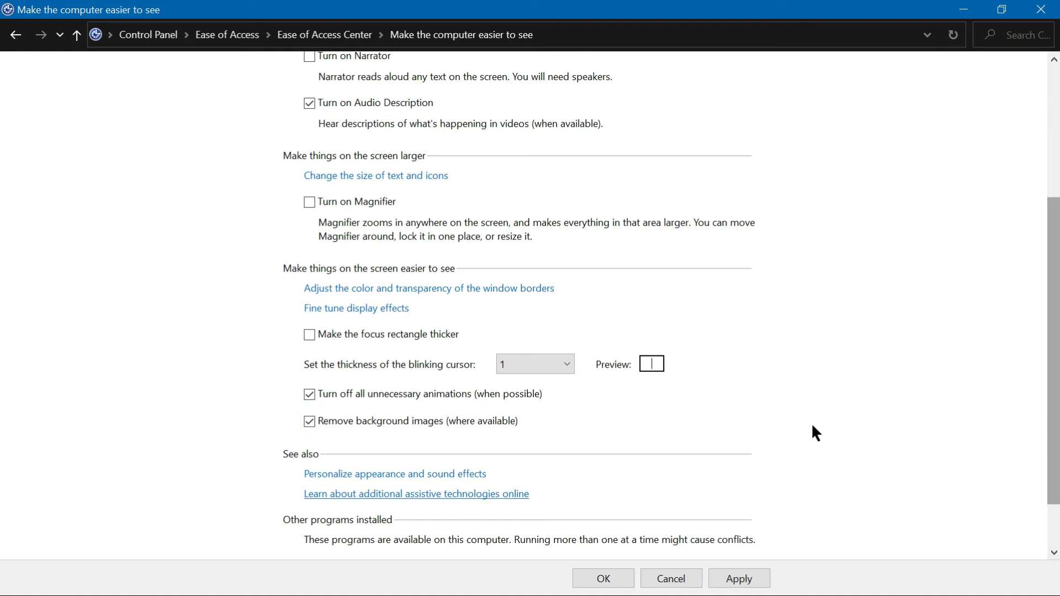
scroll(3, 312, "down", 2)
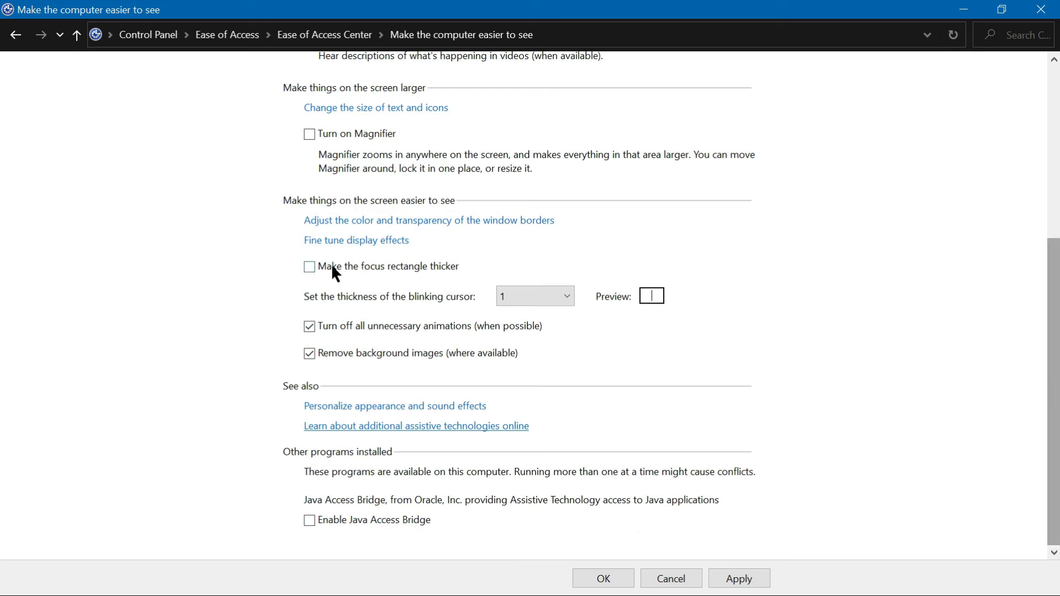
left_click(566, 293)
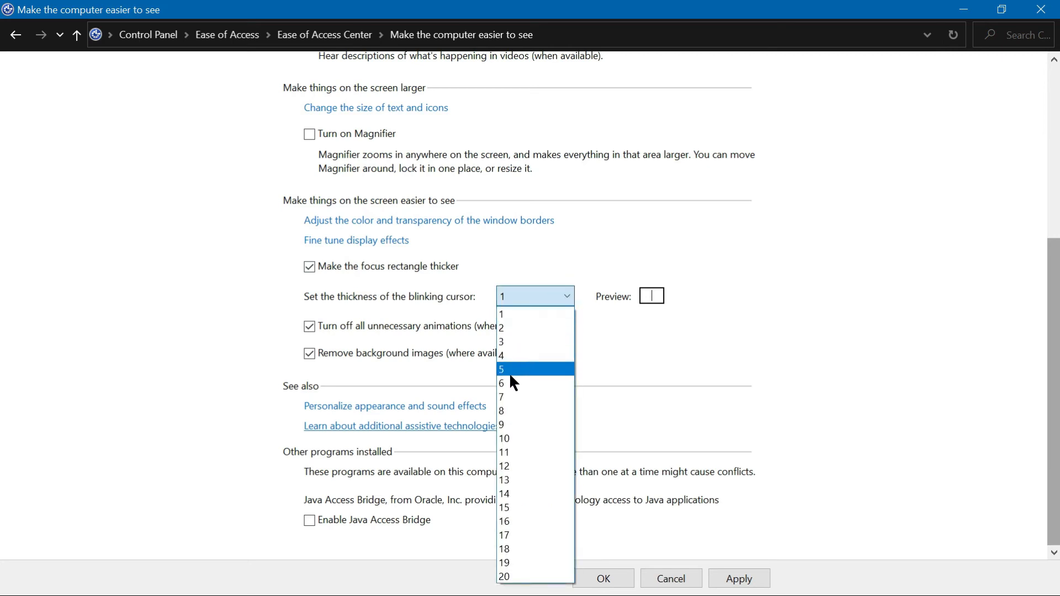
left_click(506, 412)
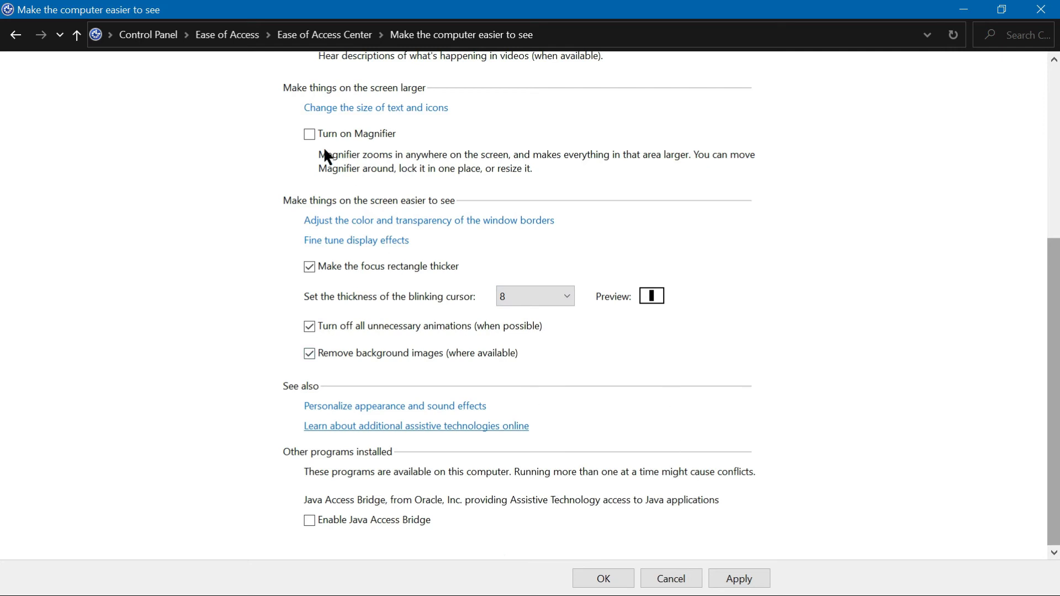
Step: Turn on Magnifier and apply the changes
left_click(313, 133)
left_click(763, 581)
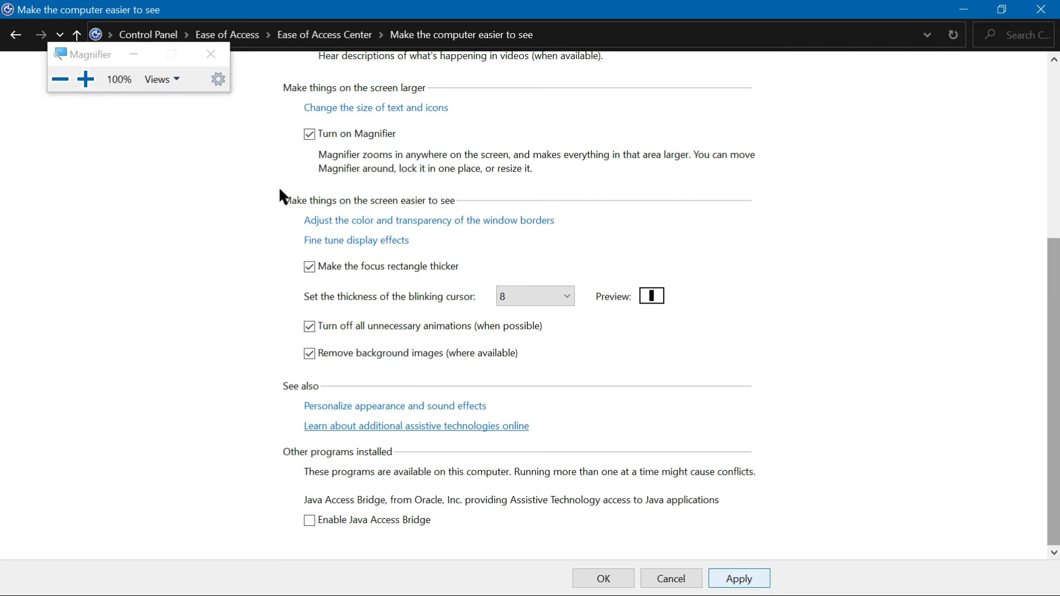
Step: Zoom Magnifier in to 300%, back out to 100%, and close Magnifier
left_click(86, 79)
left_click(85, 79)
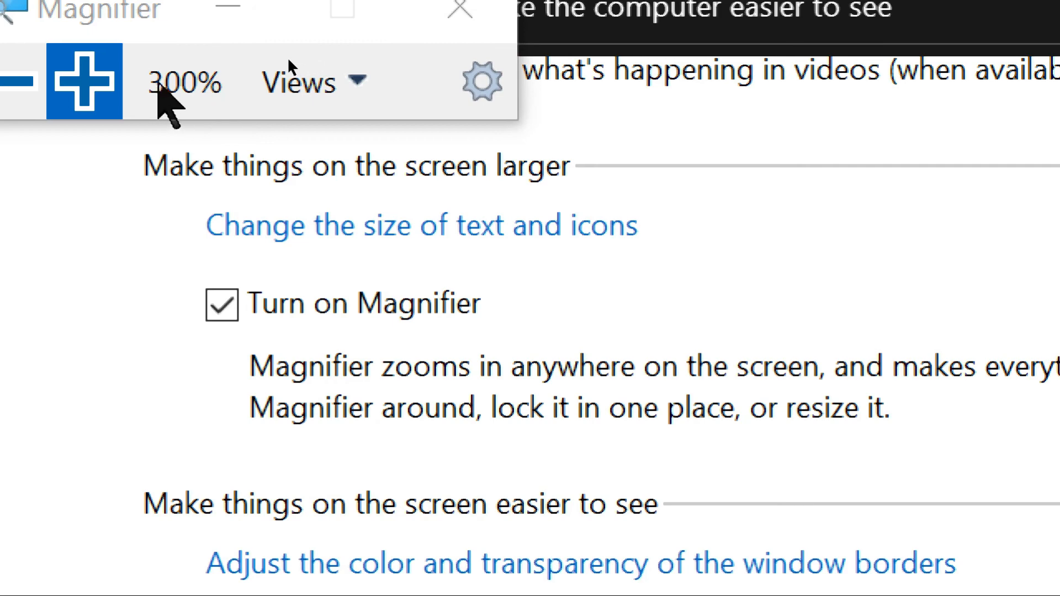
left_click(14, 94)
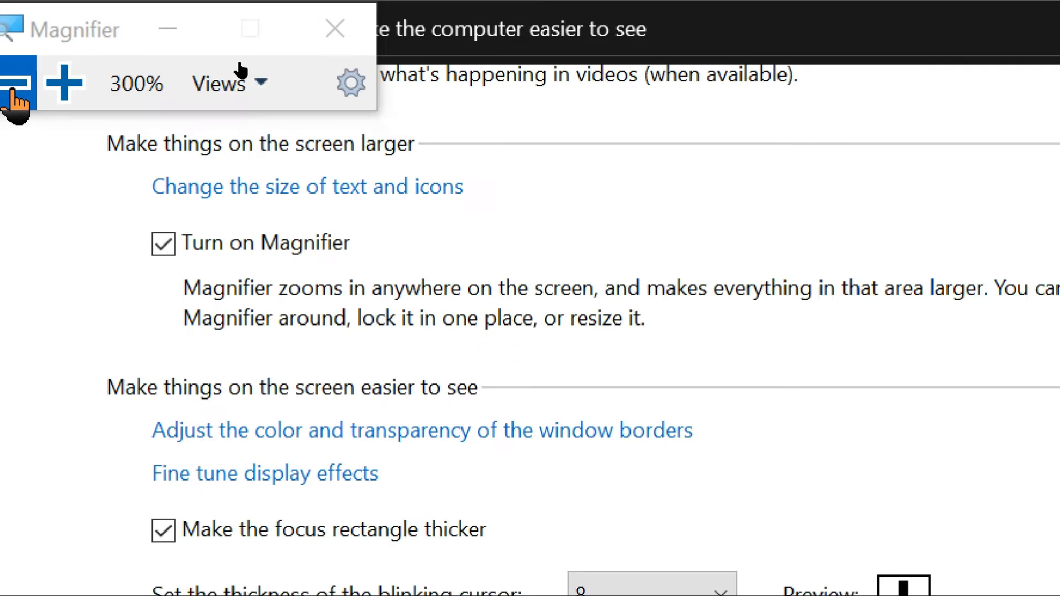
left_click(14, 94)
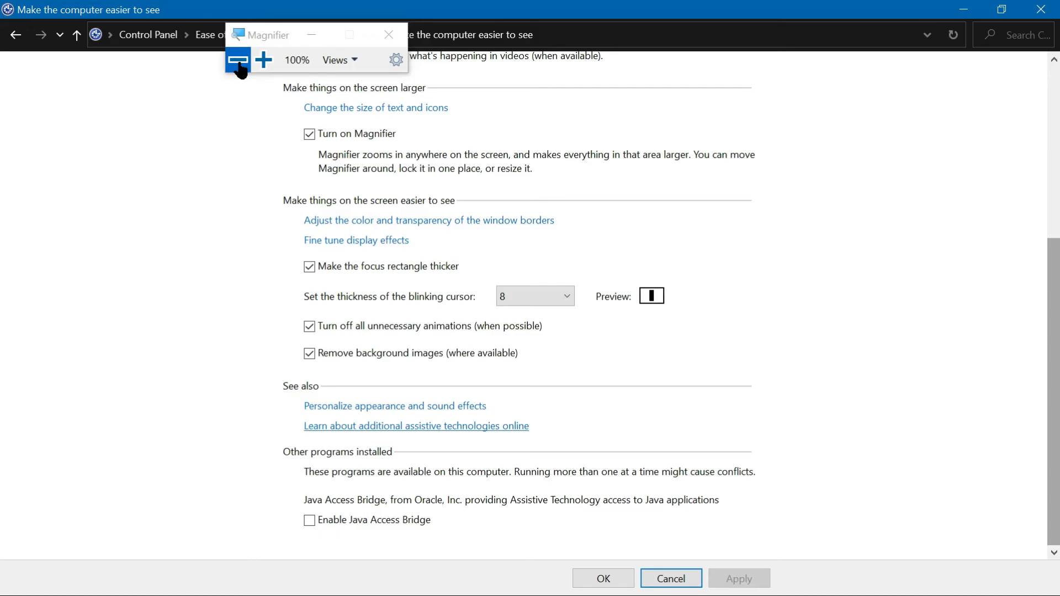
left_click(389, 35)
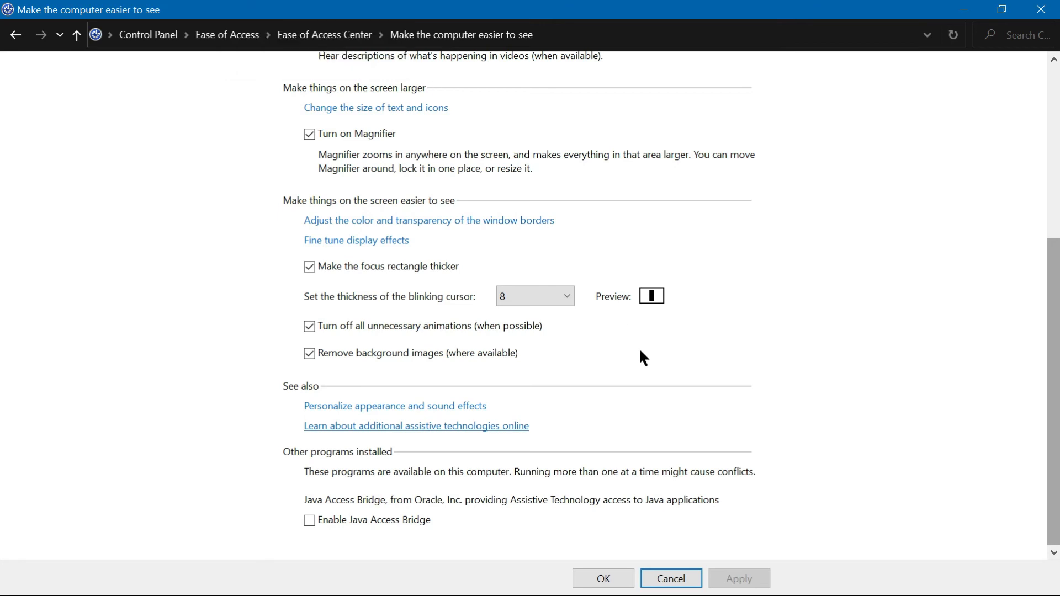
Step: Set the blinking cursor thickness to 3, clear the thicker focus rectangle option, apply, and close Magnifier
left_click(565, 295)
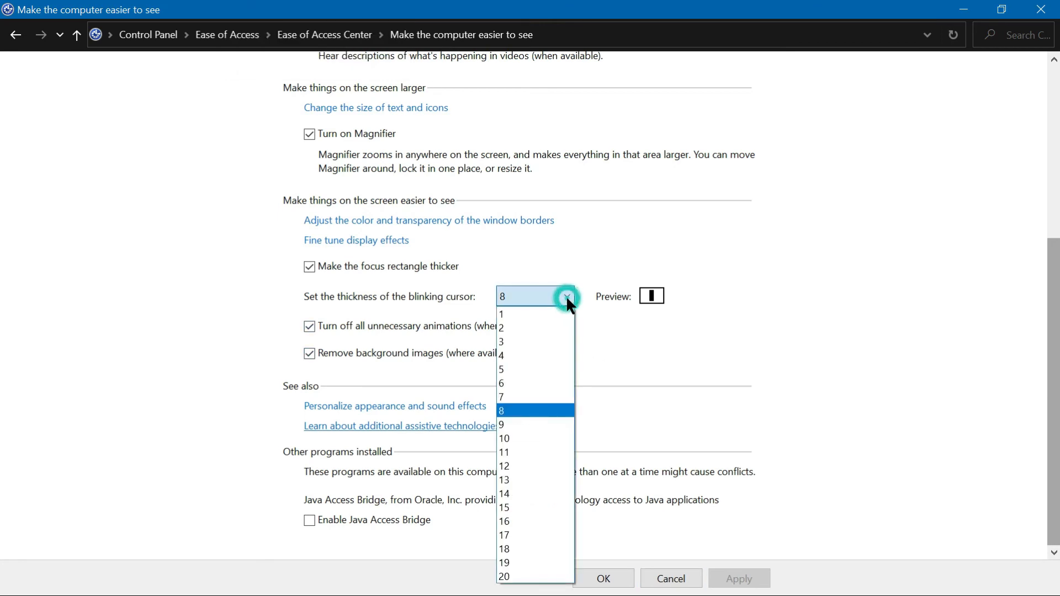
left_click(516, 370)
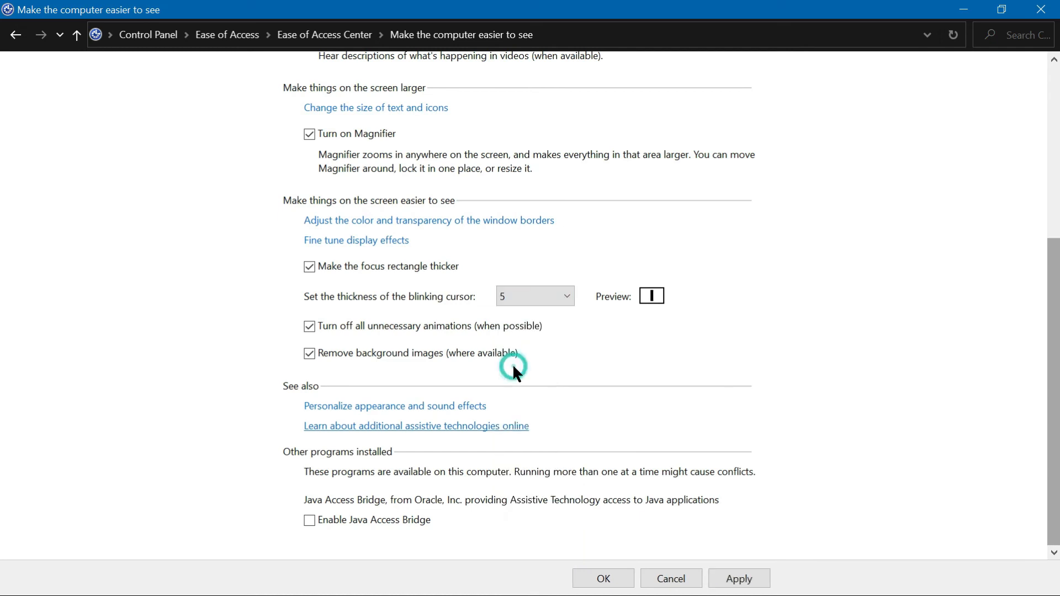
left_click(565, 296)
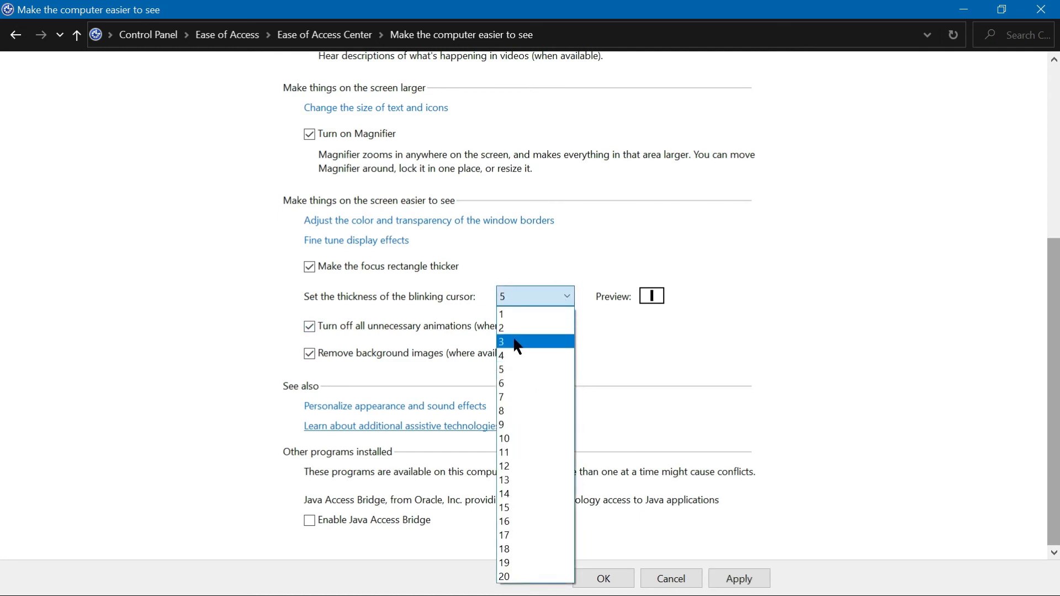
left_click(513, 342)
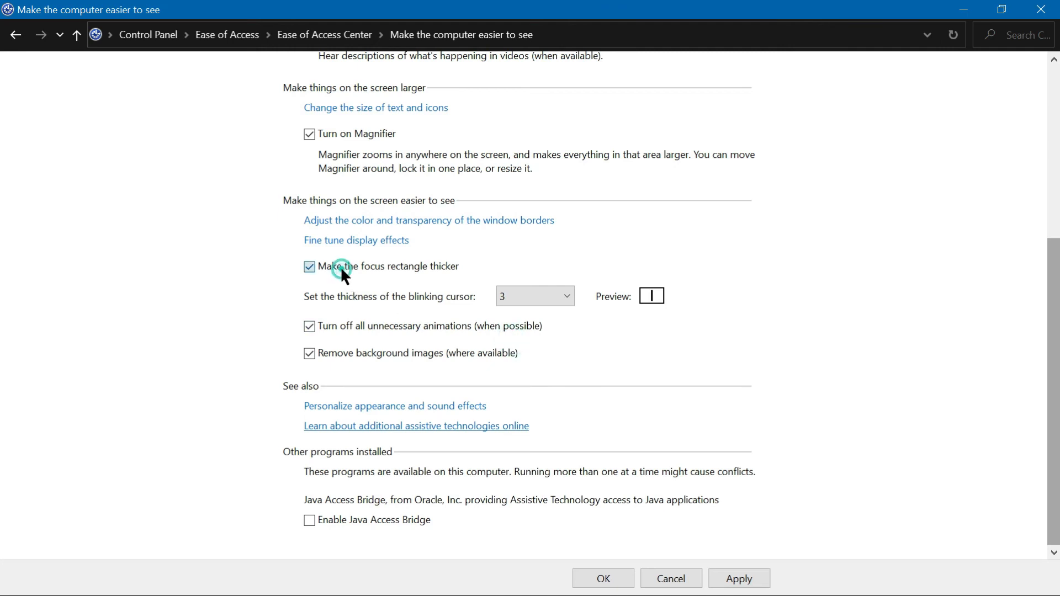
left_click(735, 578)
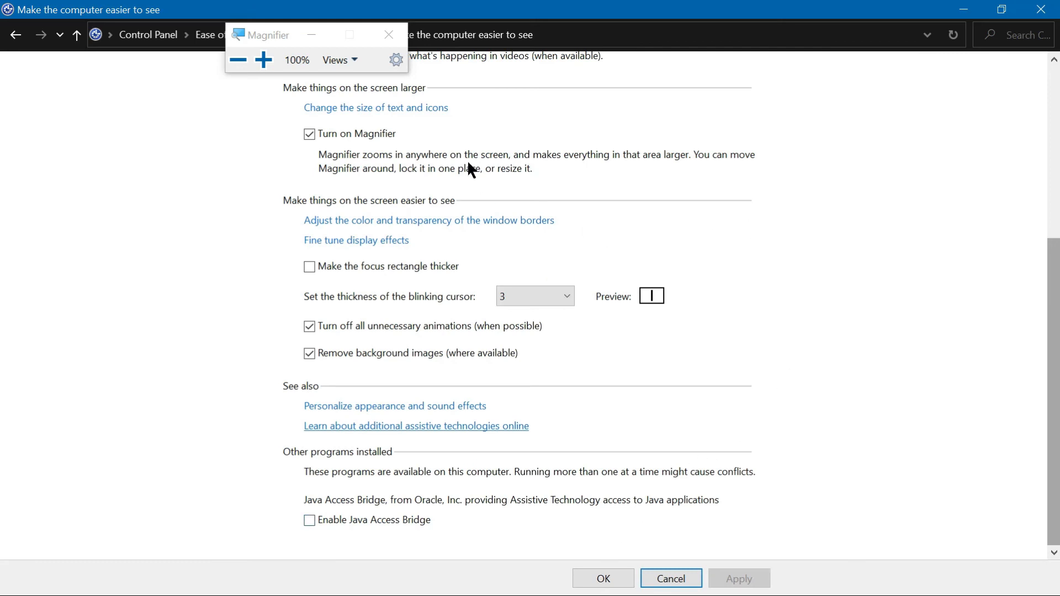
left_click(390, 35)
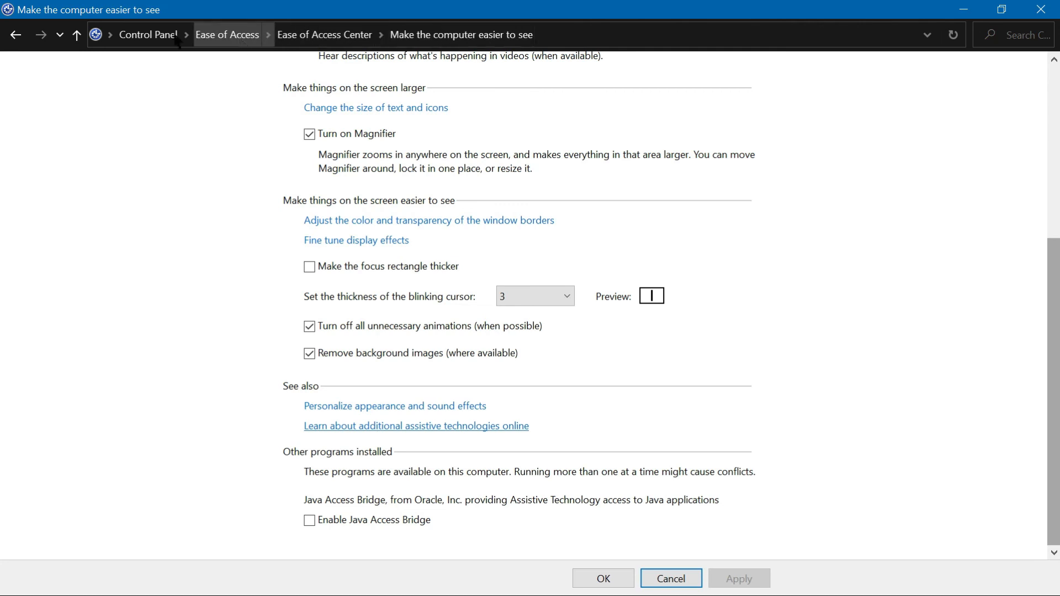
Step: Return to the Ease of Access Center, start the On-Screen Keyboard, and close it
left_click(16, 35)
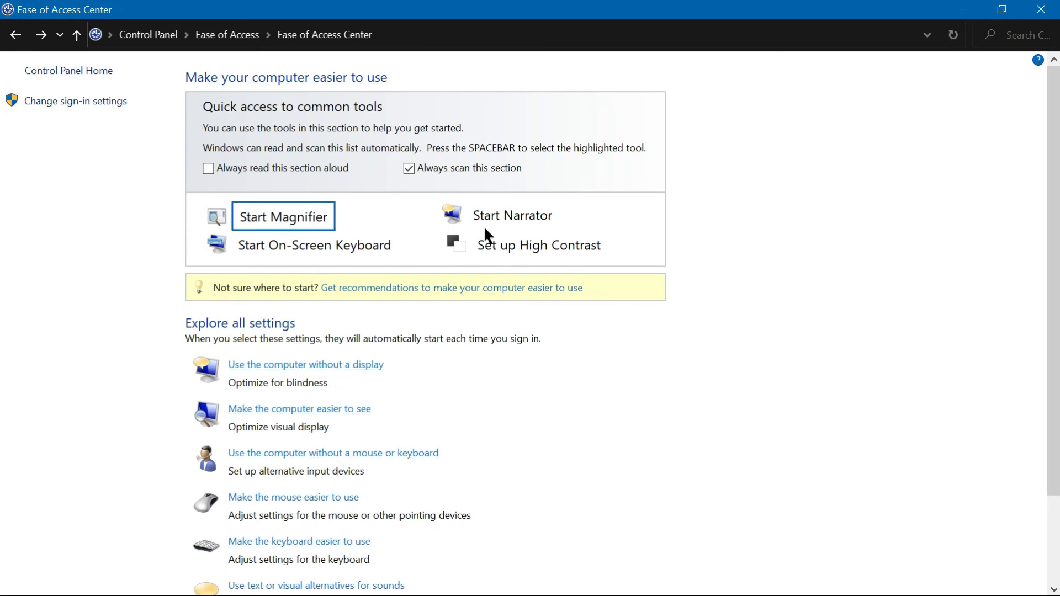
left_click(362, 243)
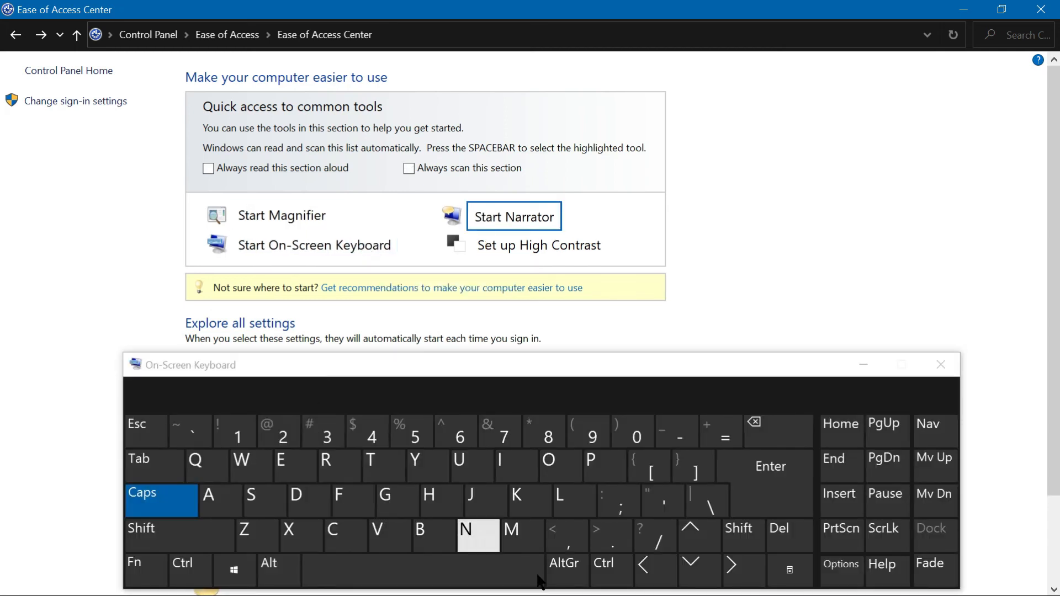
scroll(2, 411, "down", 1)
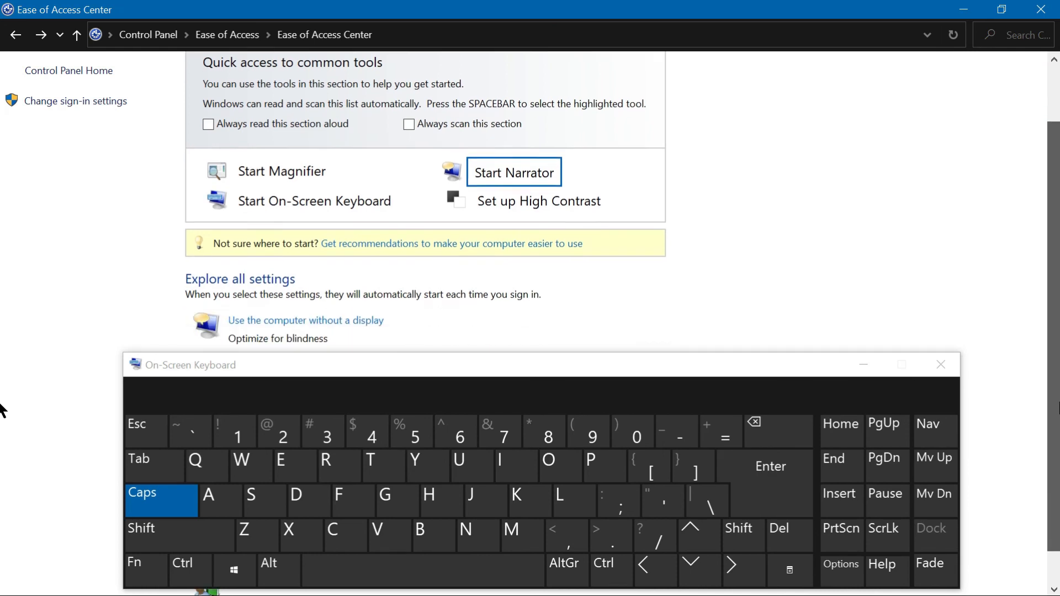
scroll(1, 411, "down", 1)
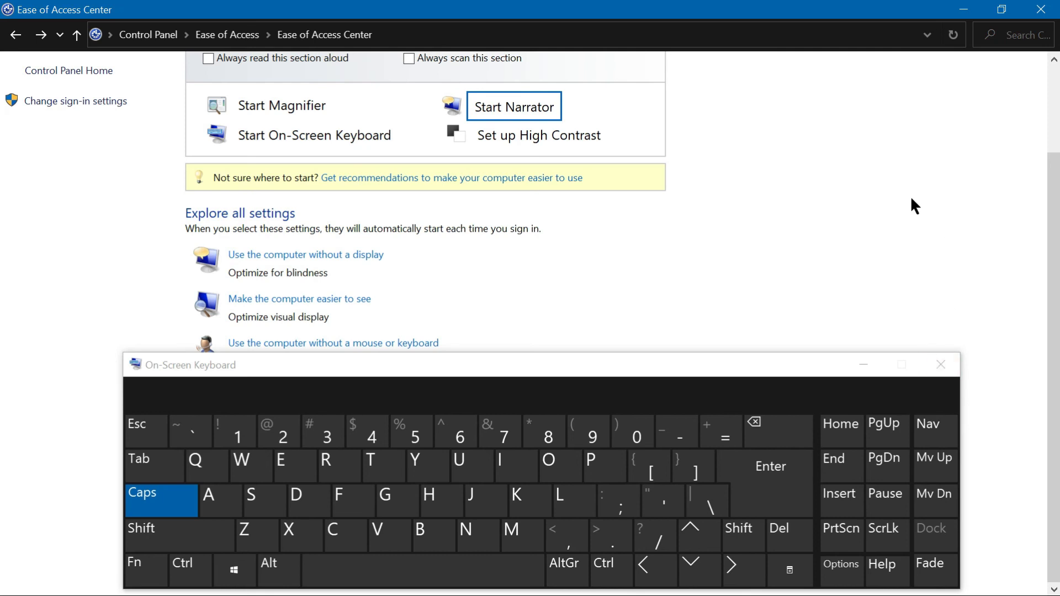
left_click(941, 365)
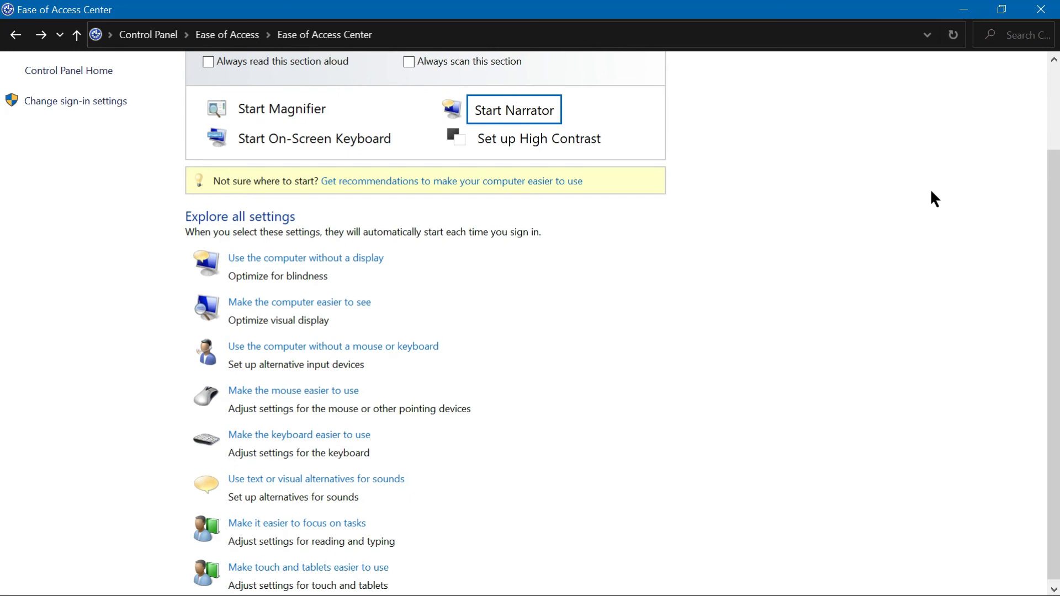
Step: Open the On-Screen Keyboard again by running osk
key("super+r")
type("OSK")
key("Return")
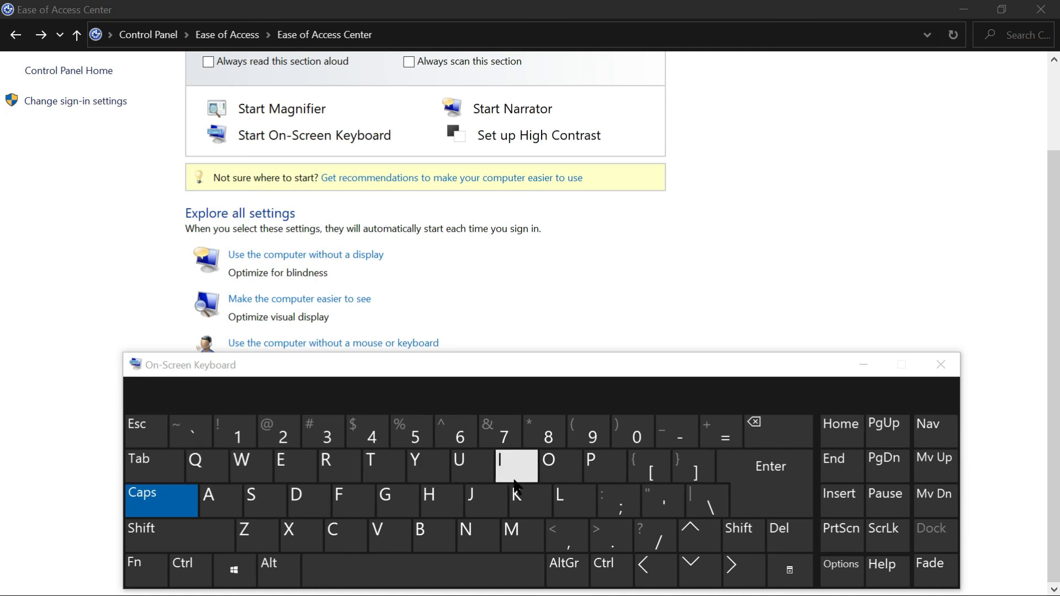
Step: Launch Notepad from the Run dialog
key("super")
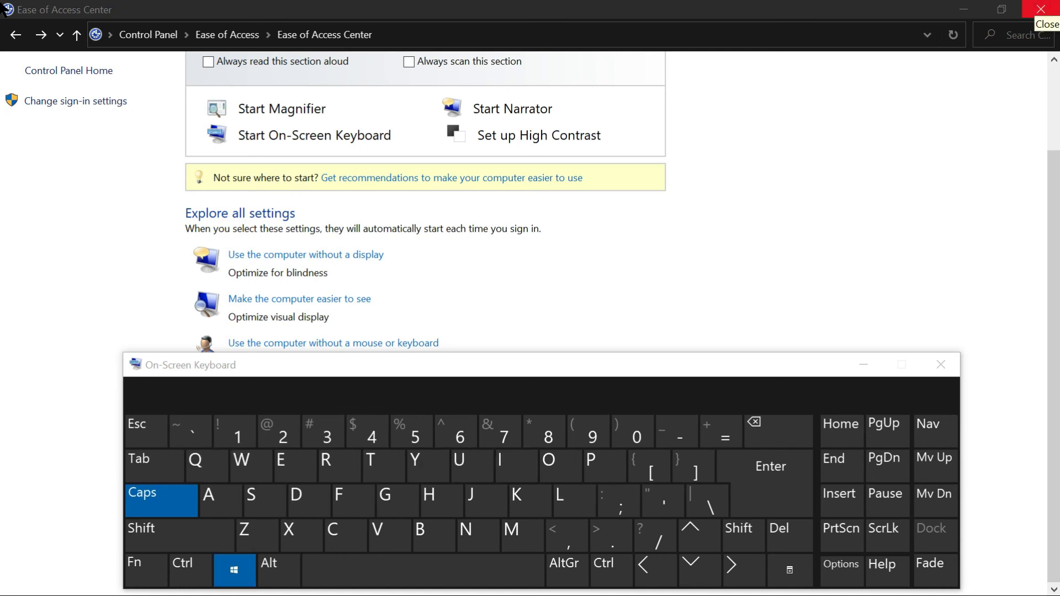
key("super+r")
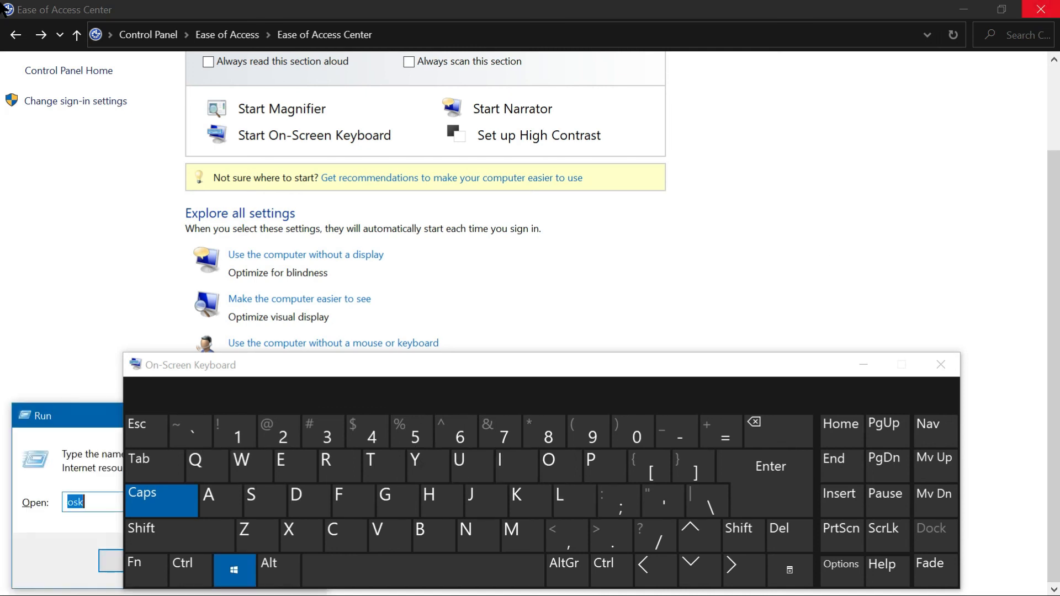
type("NO")
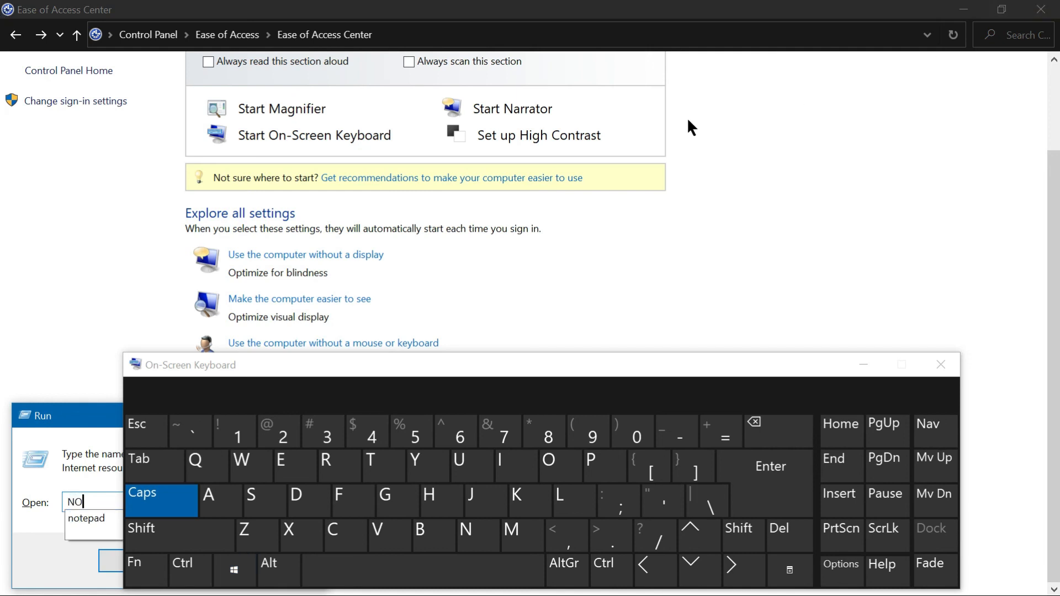
type("TEPAD")
key("Return")
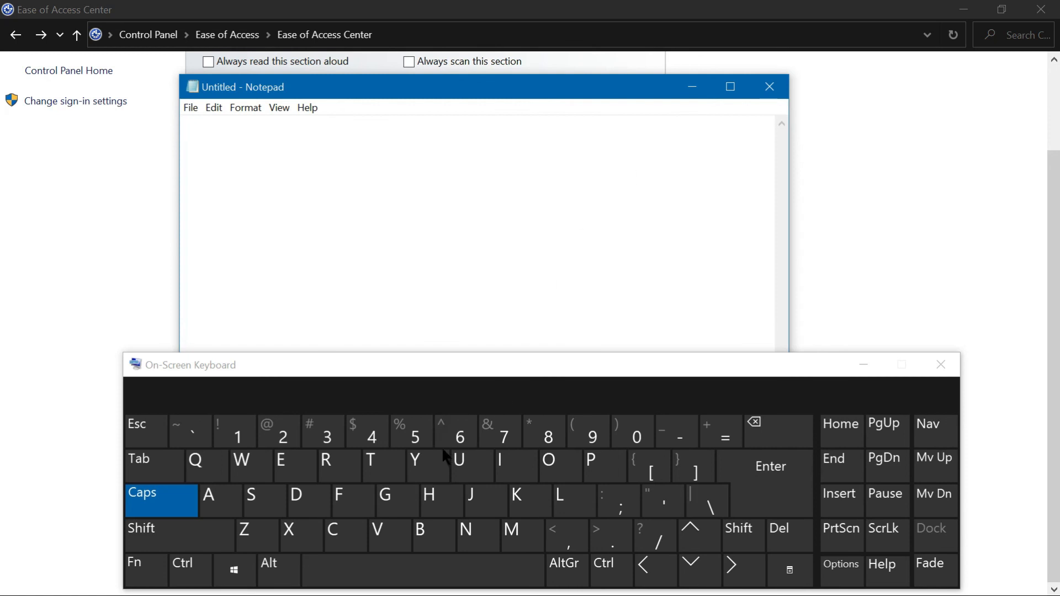
Step: Type YUIO into Notepad using the On-Screen Keyboard keys
left_click(423, 462)
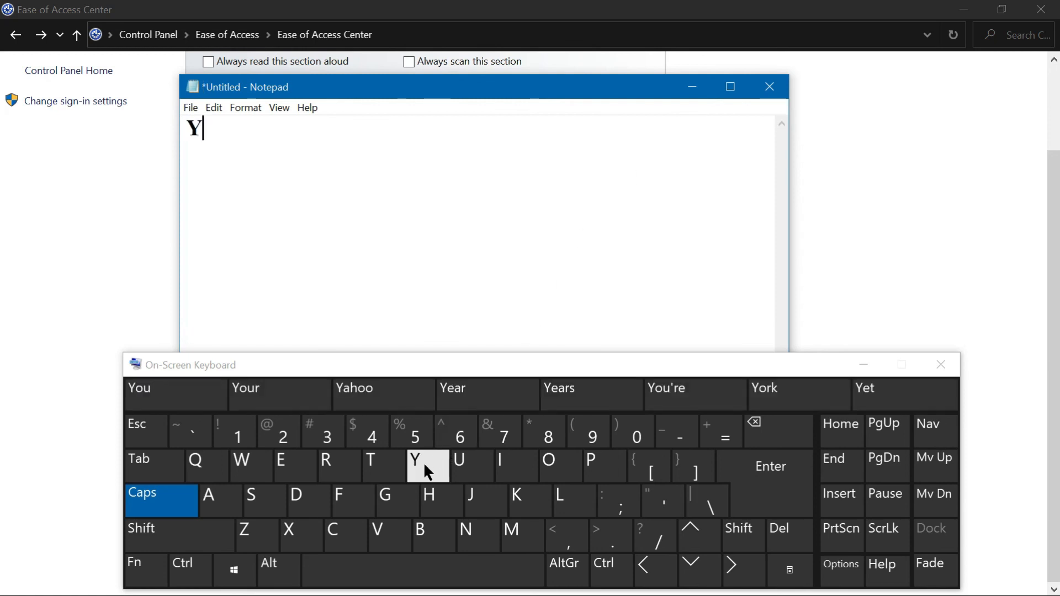
left_click(458, 464)
left_click(504, 465)
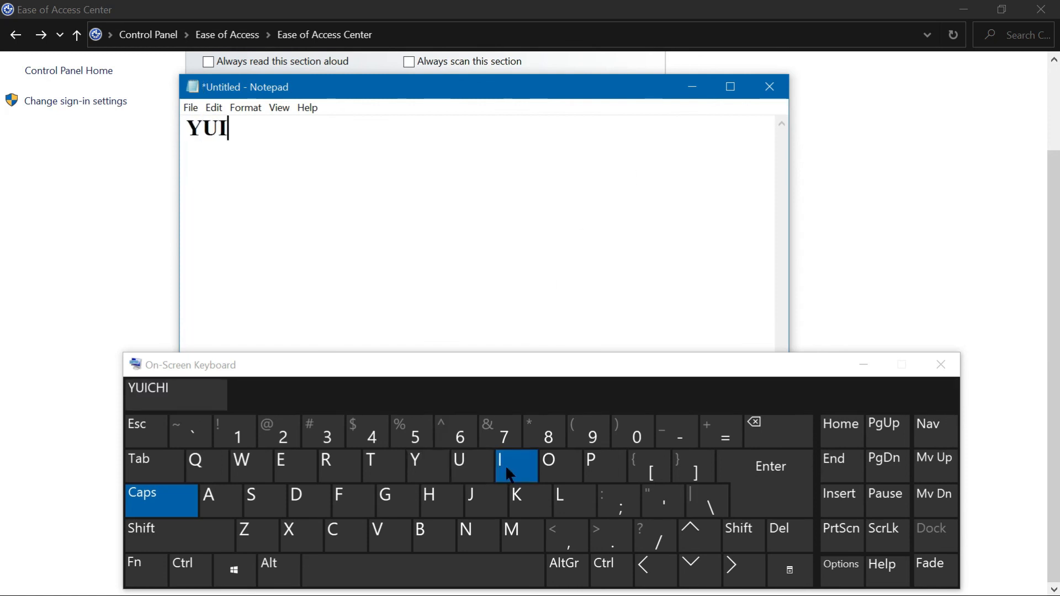
left_click(553, 473)
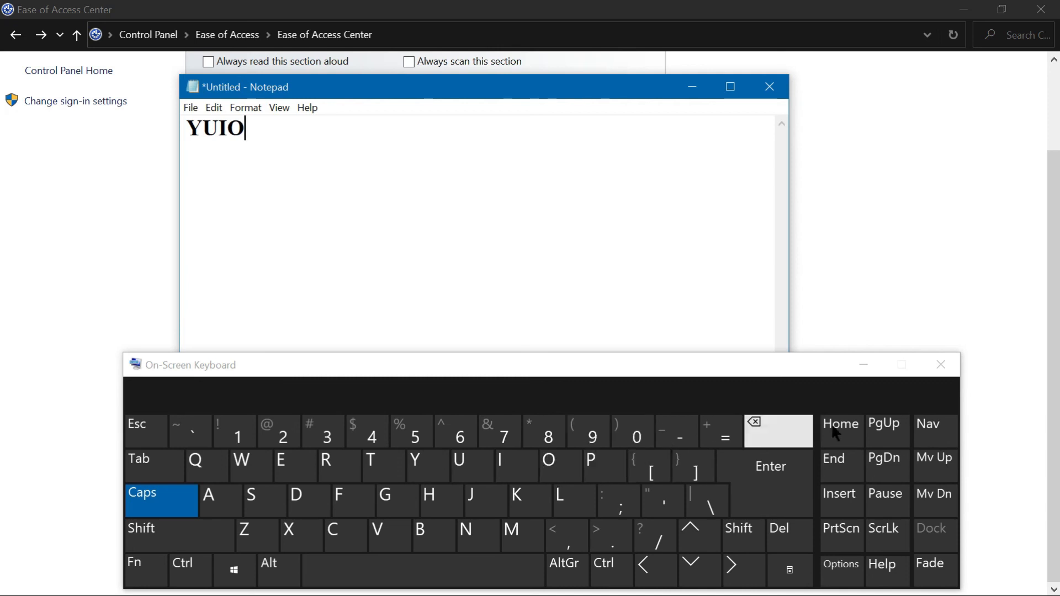
Step: Close the On-Screen Keyboard and close Notepad without saving the text
left_click(942, 365)
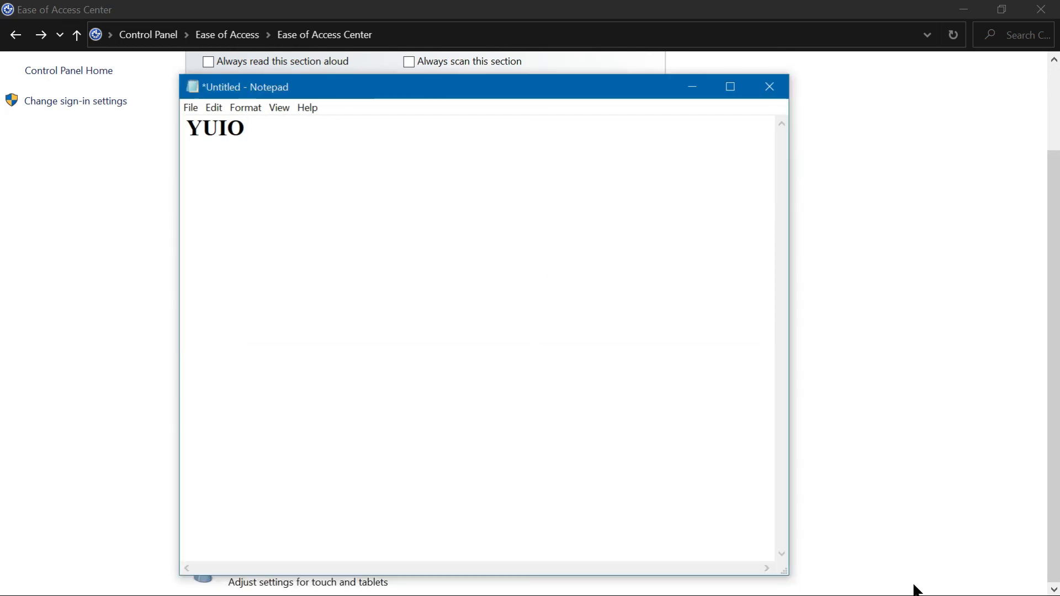
left_click(763, 93)
left_click(558, 311)
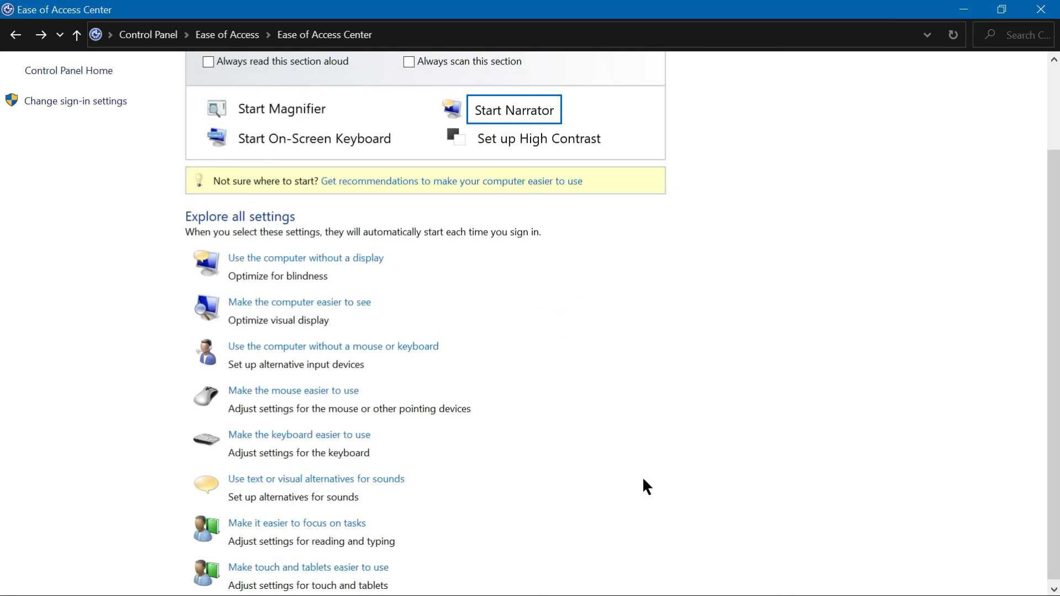
Step: Turn on Narrator under 'Use the computer without a display', confirm with OK, and close the Narrator windows
left_click(305, 258)
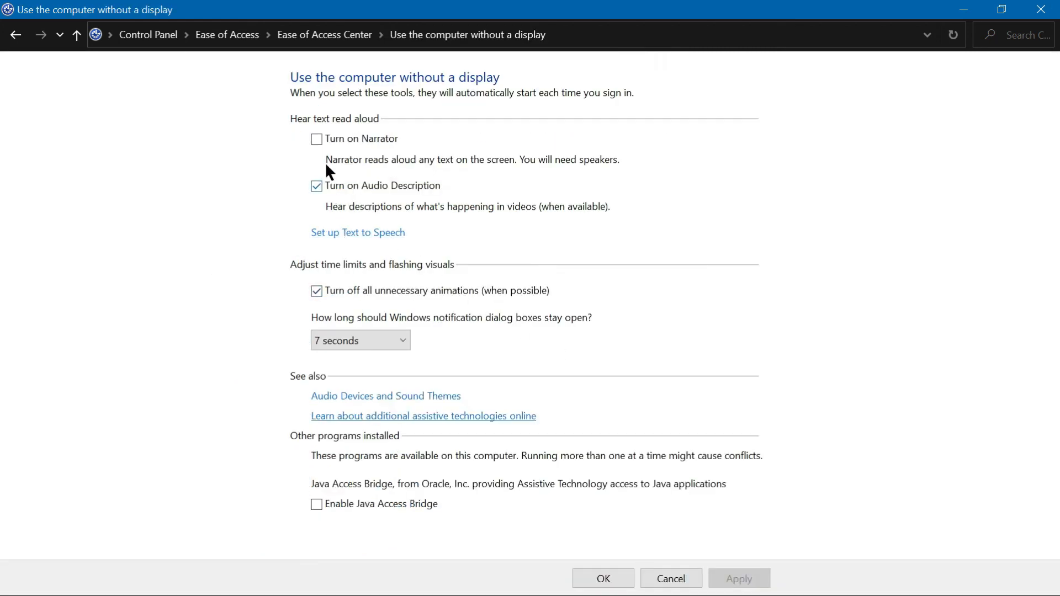
left_click(324, 137)
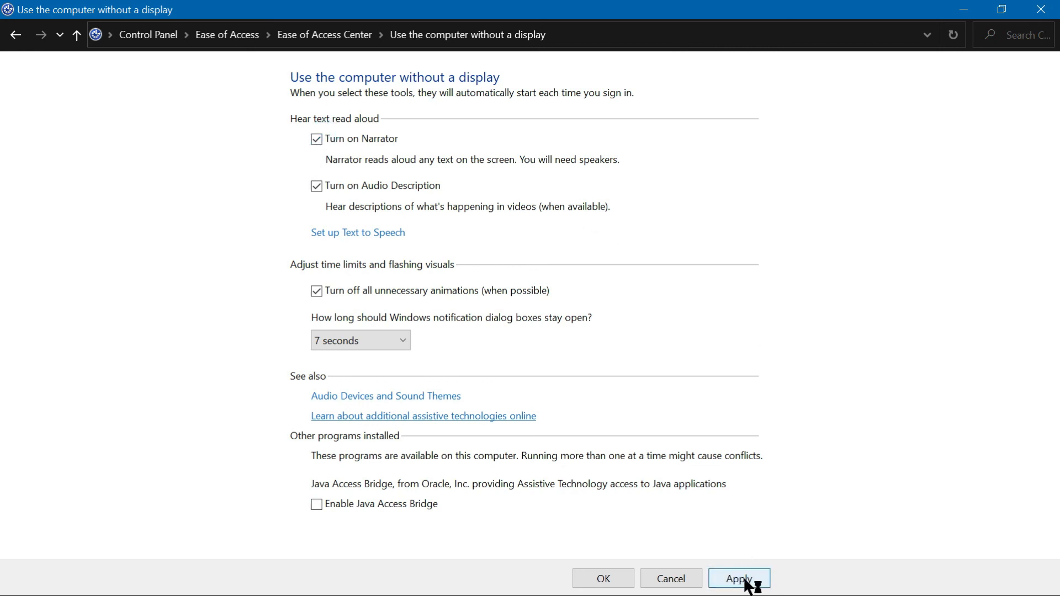
left_click(610, 584)
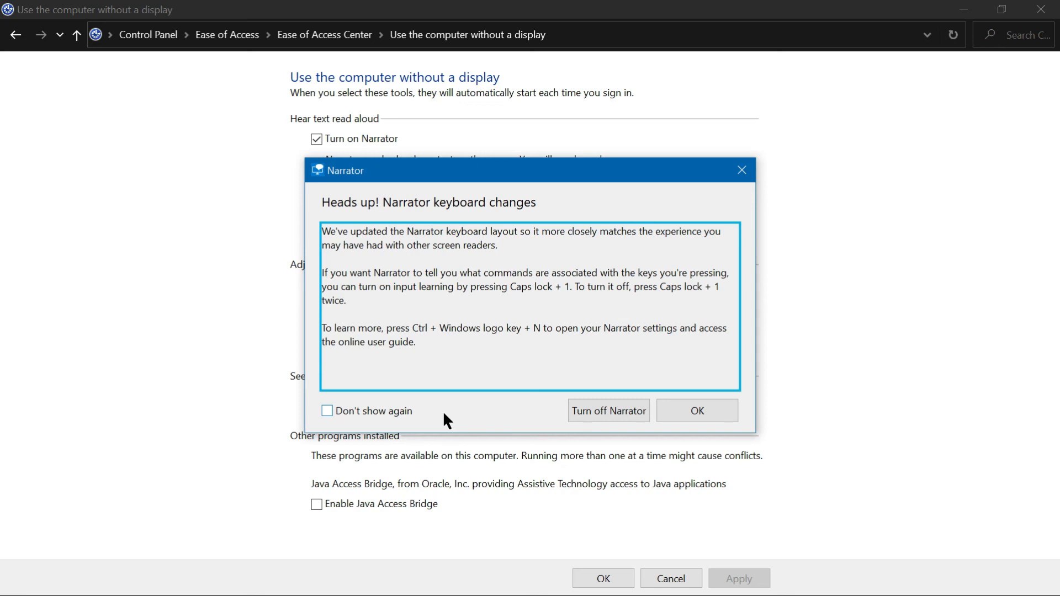
left_click(673, 415)
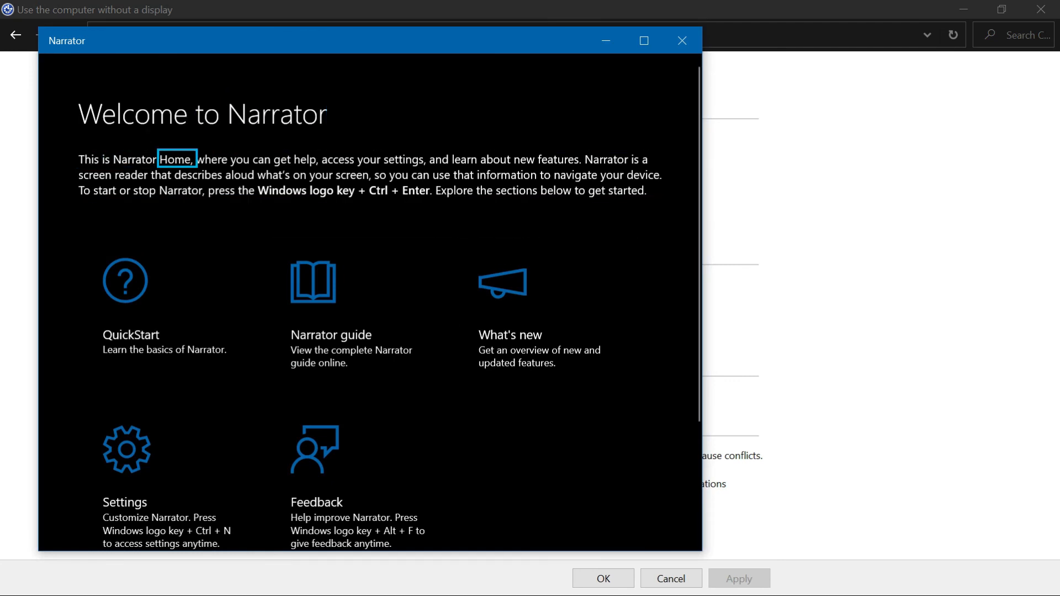
left_click(682, 42)
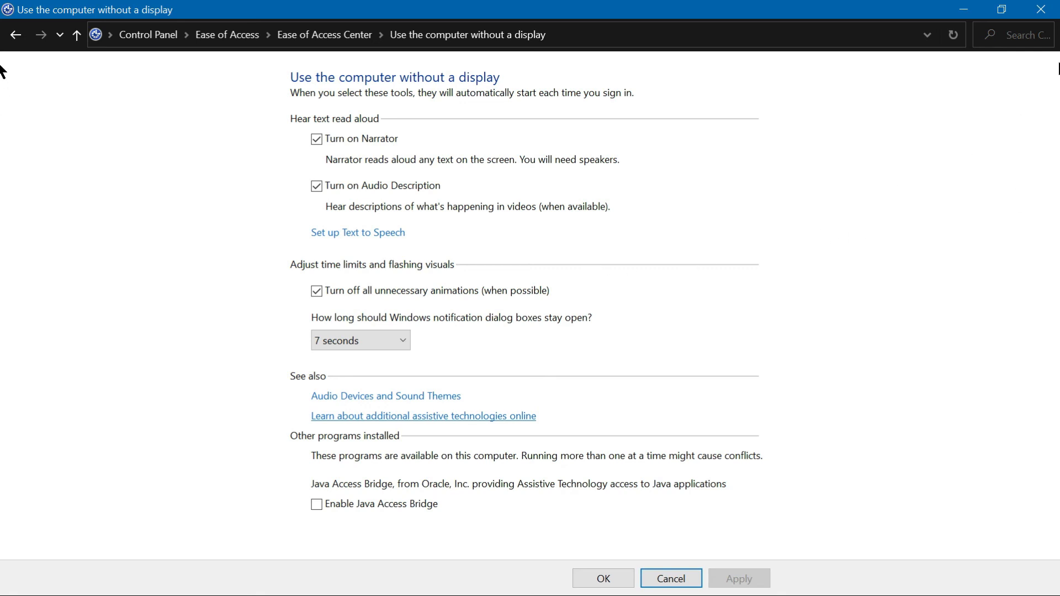
Step: Close the Control Panel window
left_click(1040, 10)
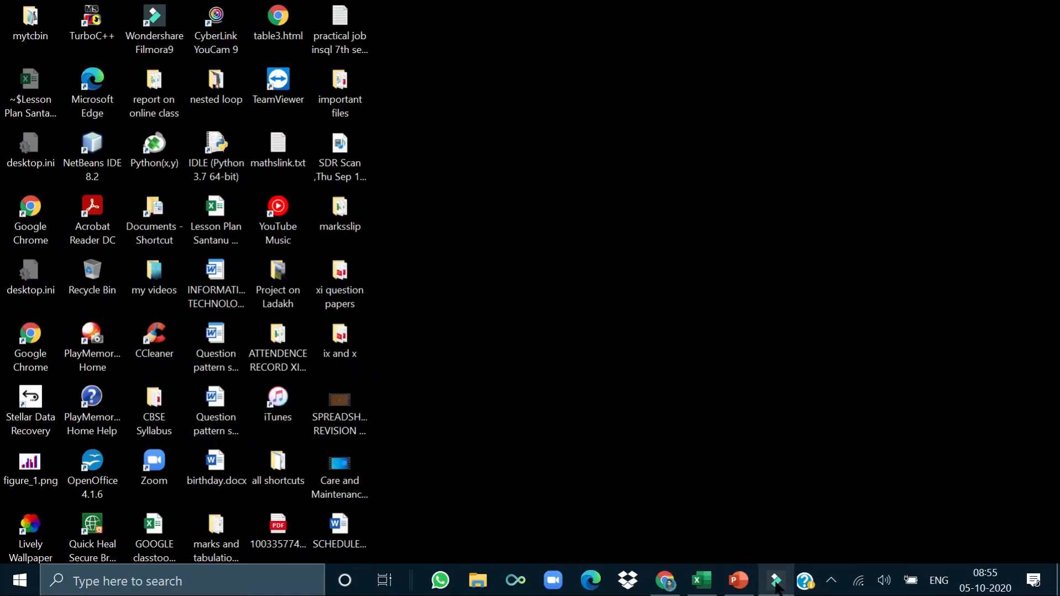
mouse_move(776, 581)
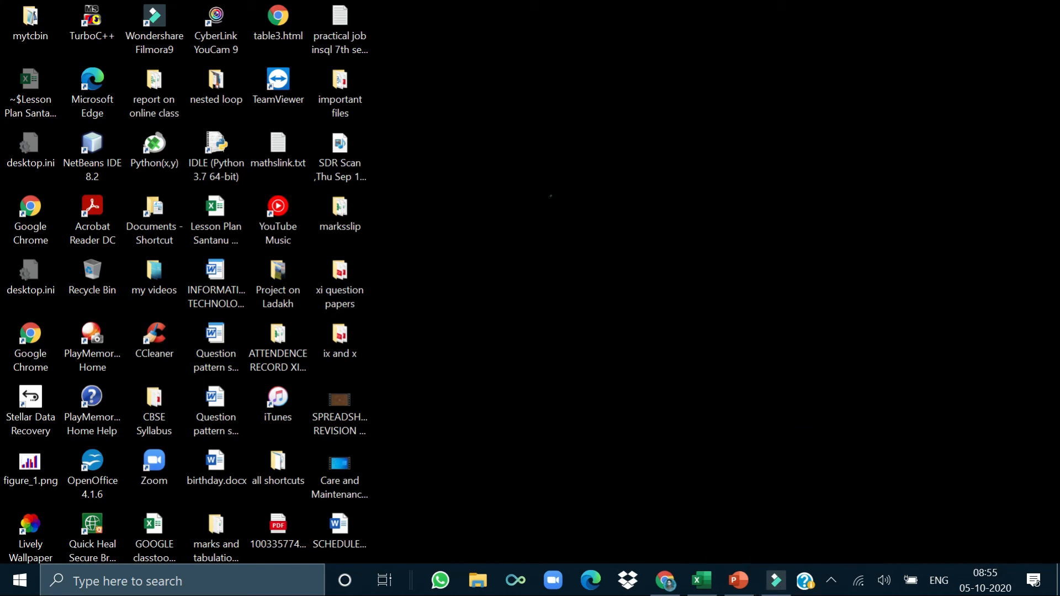